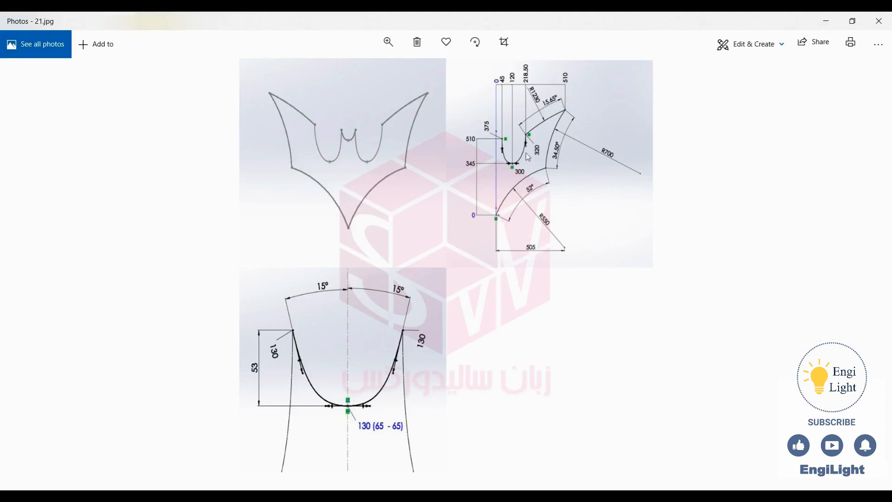
Step: Examine the dimensions of the bat outline's half profile in the reference drawing 21.jpg
double_click(525, 153)
left_click_drag(654, 187, 650, 240)
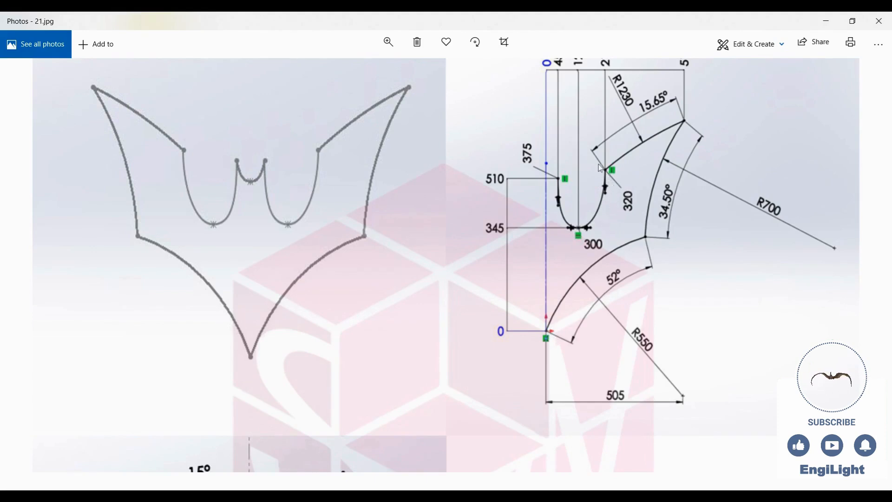
double_click(489, 271)
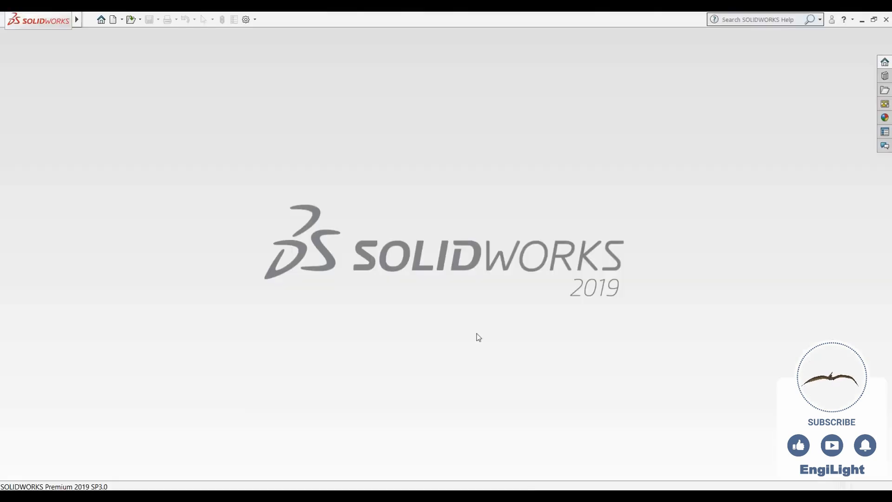
Step: Create a new part document in SOLIDWORKS and open a sketch on the Front Plane
key("ctrl+n")
left_click(480, 368)
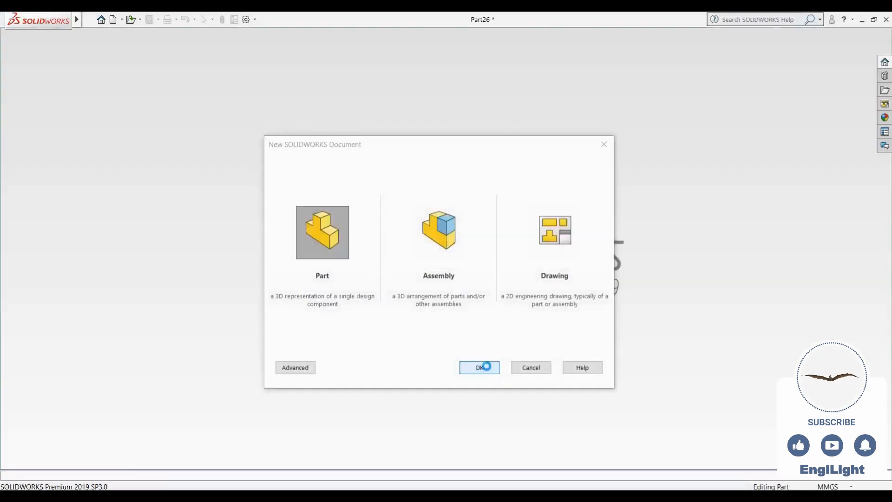
left_click(41, 183)
left_click(65, 176)
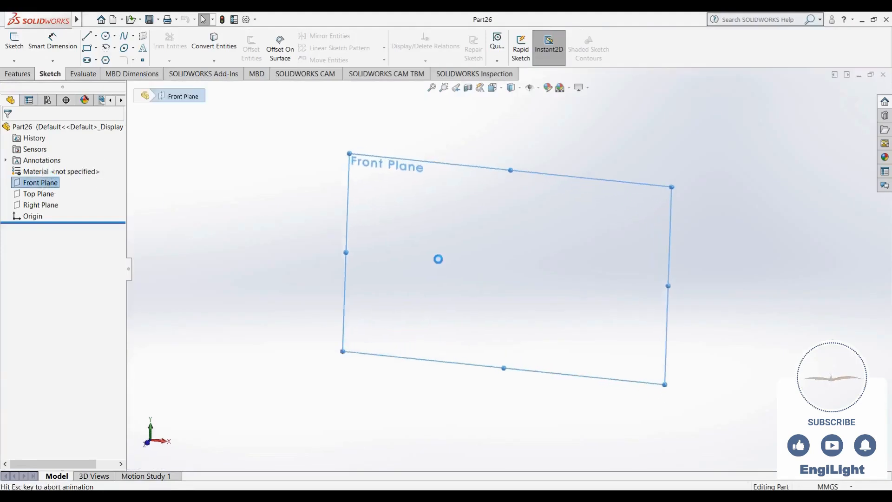
Step: Sketch a three-point arc of about 90 mm radius from the origin, rising to the right and bulging outward to the upper left
left_click(106, 47)
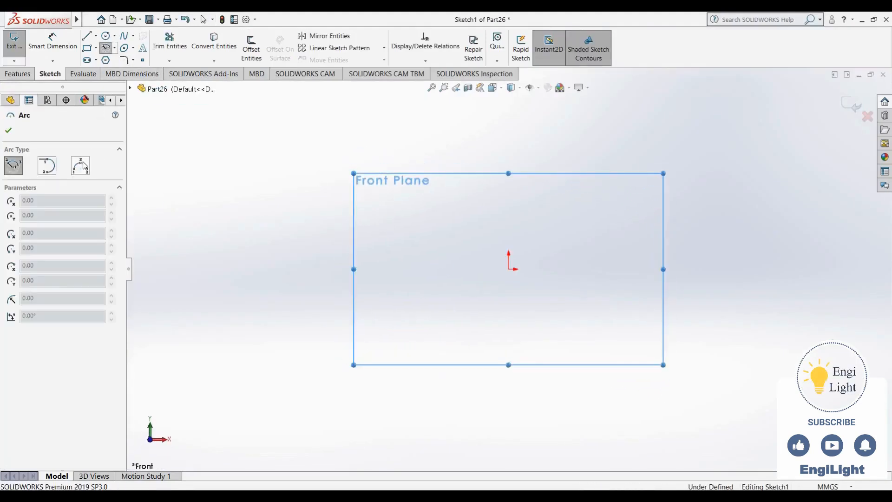
left_click(509, 269)
left_click(612, 177)
left_click(556, 205)
key("Escape")
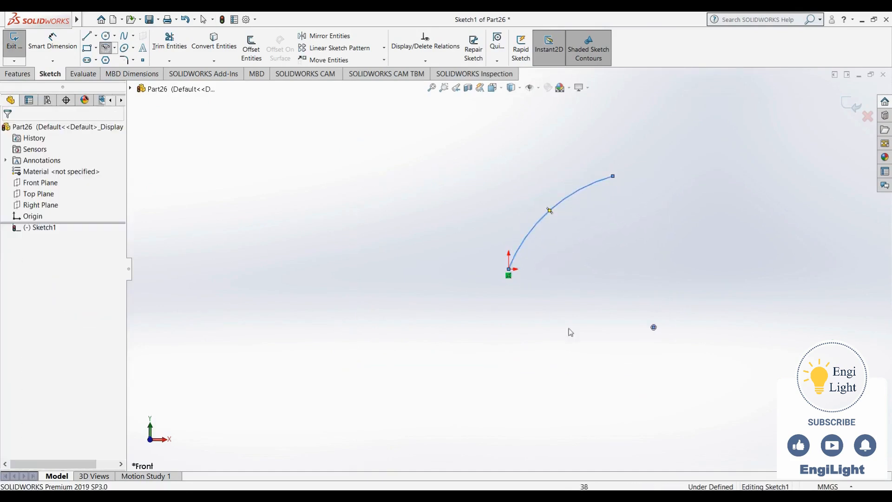
Step: Consult the reference drawing in Photos and dimension the arc's radius as 550 mm in SOLIDWORKS
left_click(526, 495)
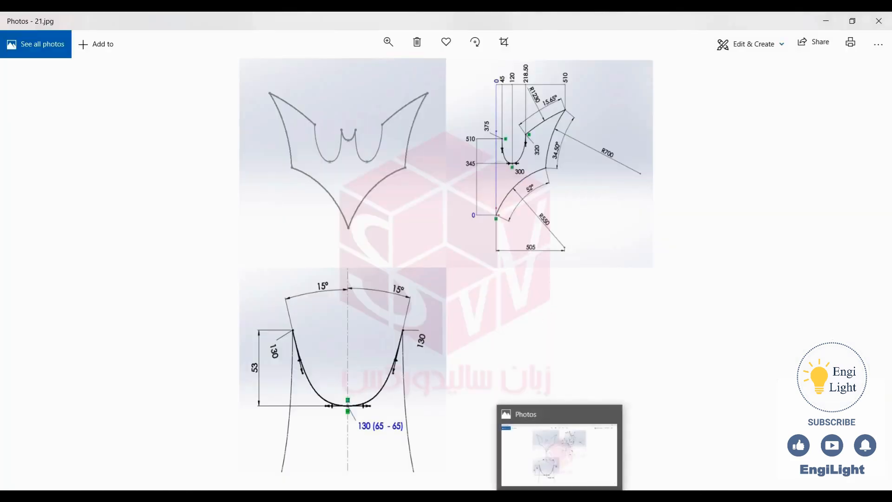
left_click(559, 496)
right_click_drag(563, 377, 567, 235)
left_click(553, 209)
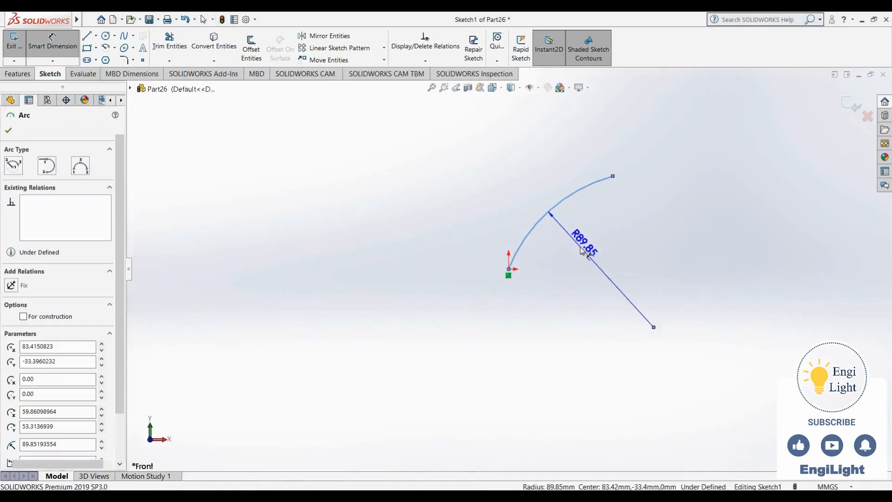
left_click(581, 251)
type("550")
key("Return")
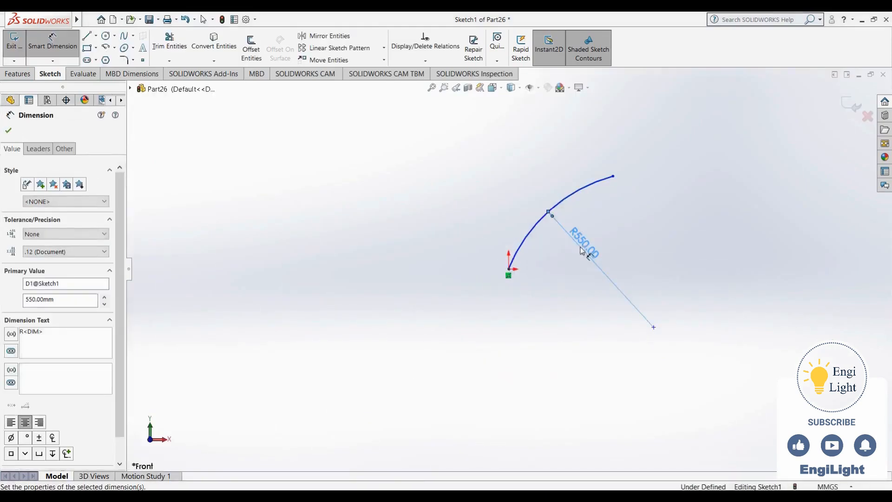
Step: Dimension the arc's angular span as 52° between its two endpoints and its center
left_click(509, 269)
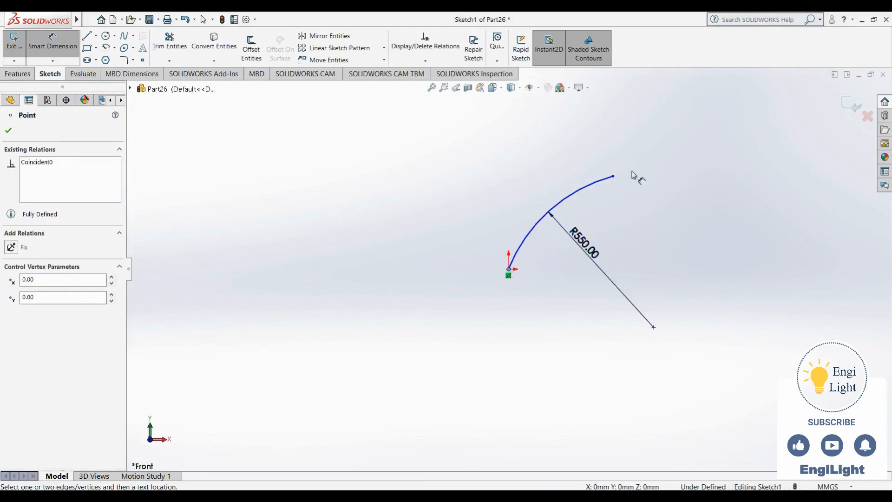
left_click(613, 177)
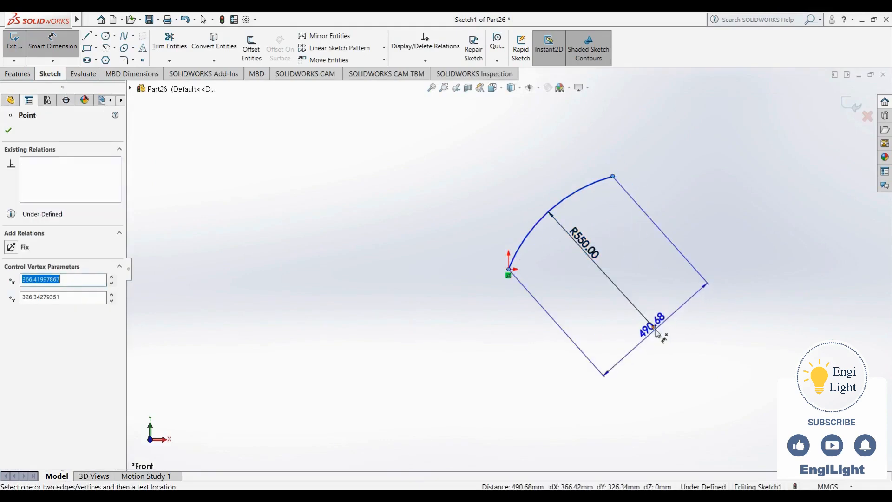
left_click(548, 194)
type("52")
key("Return")
key("Escape")
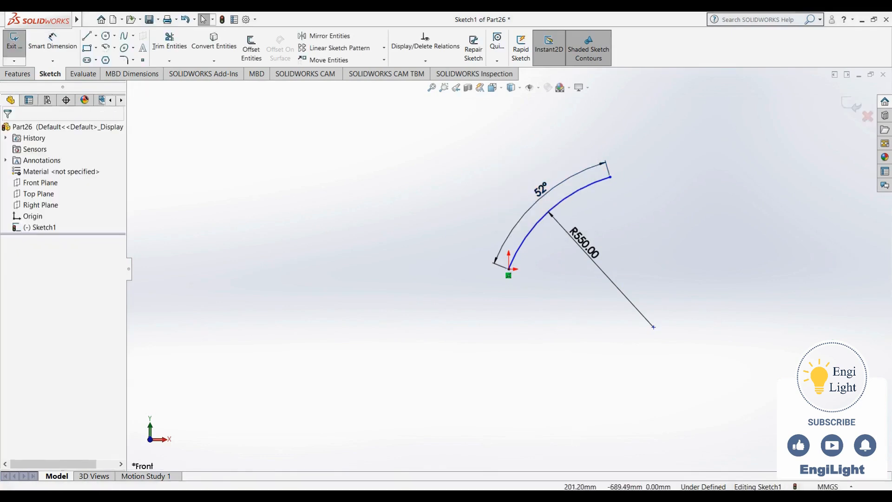
Step: Check the reference drawing in Photos and dimension the horizontal distance from the origin to the arc's center as 505 mm
key("alt+Tab")
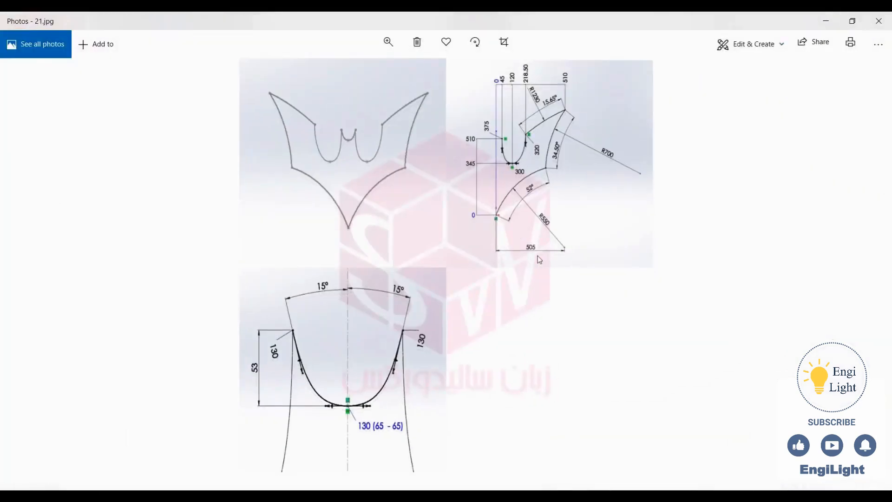
key("alt+Tab")
left_click(653, 327)
right_click_drag(550, 354, 552, 271)
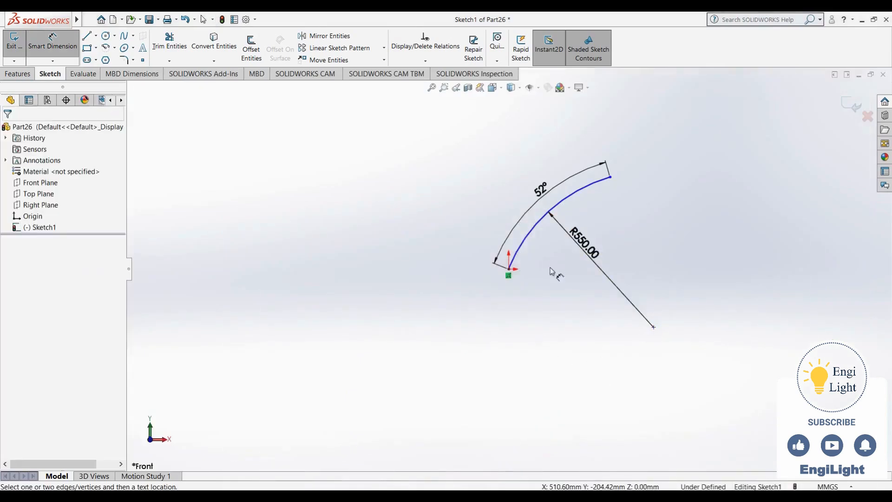
left_click(509, 269)
left_click(654, 327)
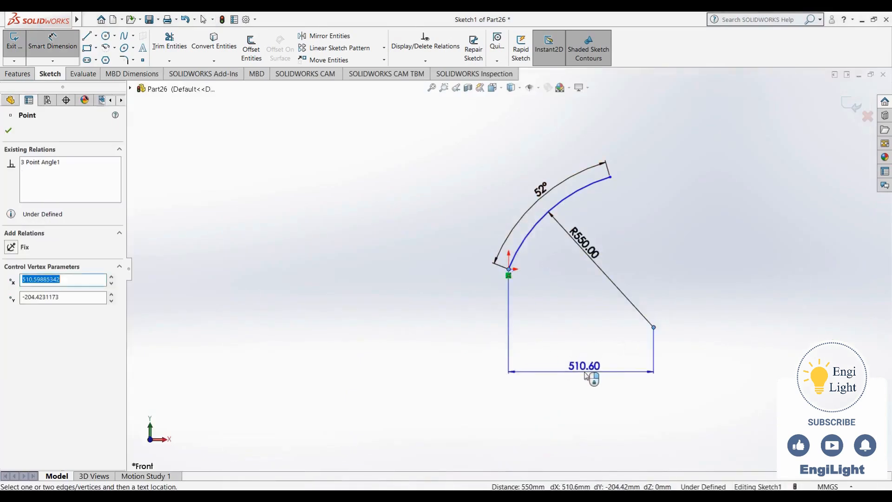
left_click(592, 374)
type("505")
key("Return")
key("Escape")
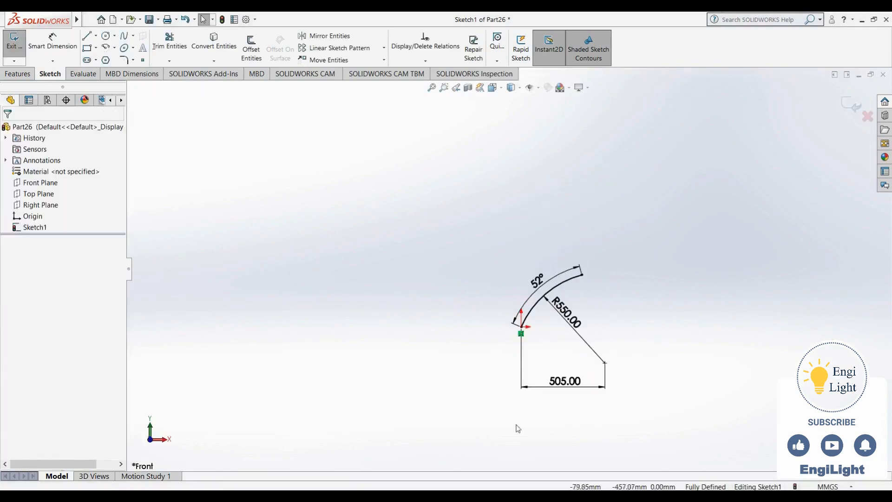
Step: Check the reference drawing and sketch a second three-point arc upward from the first arc's upper end, bulging to the left
key("alt+Tab")
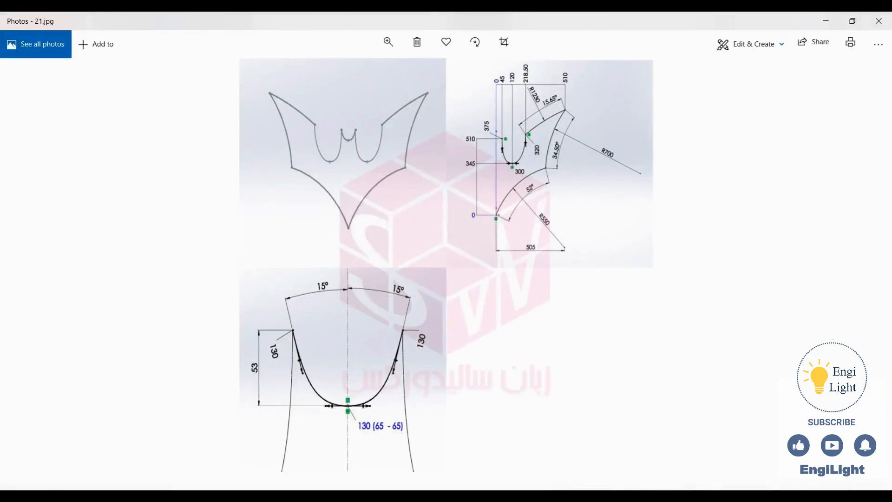
key("alt+Tab")
left_click(106, 48)
left_click(80, 167)
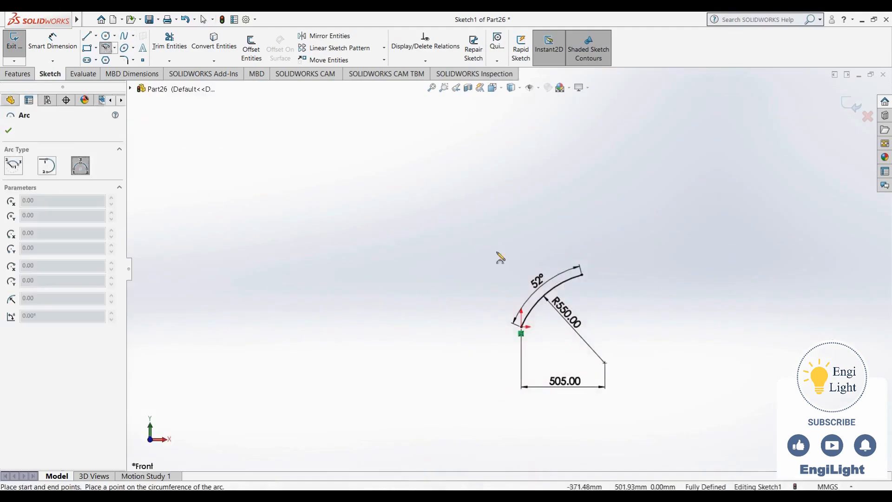
left_click_drag(581, 274, 593, 171)
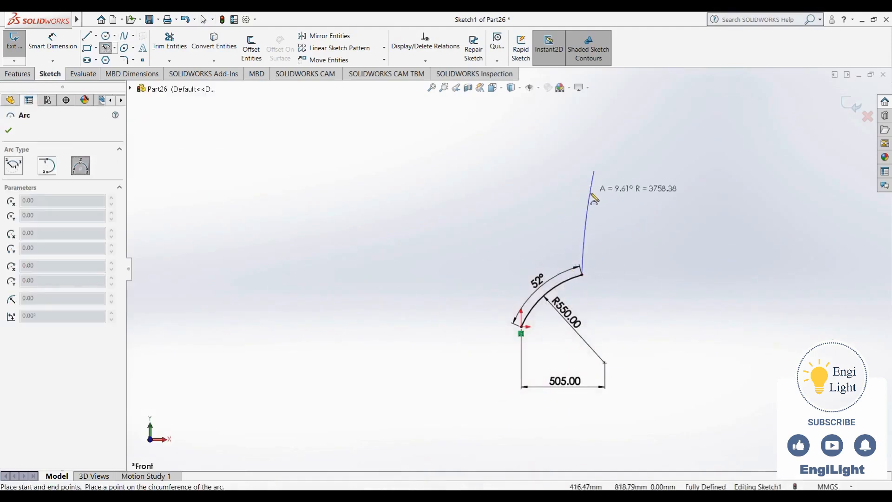
left_click(575, 217)
Step: Dimension the second arc's radius as 700 mm
right_click_drag(623, 261, 625, 157)
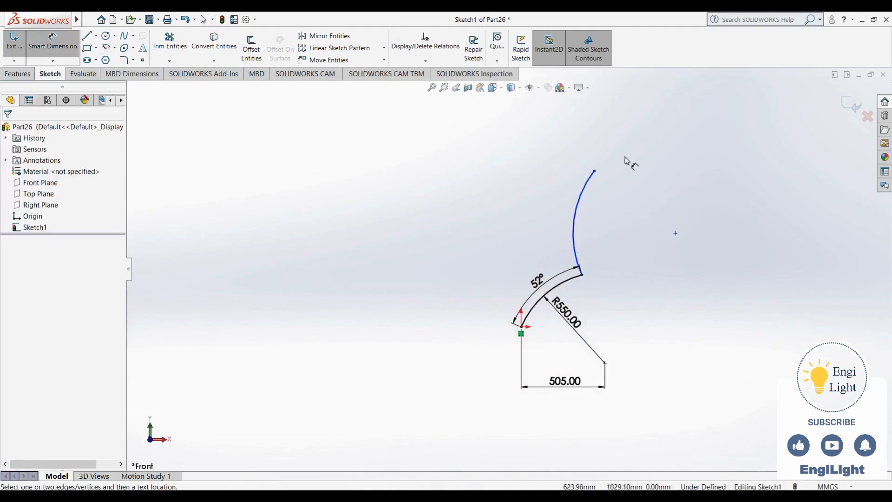
left_click(584, 193)
left_click(628, 232)
type("700")
key("Return")
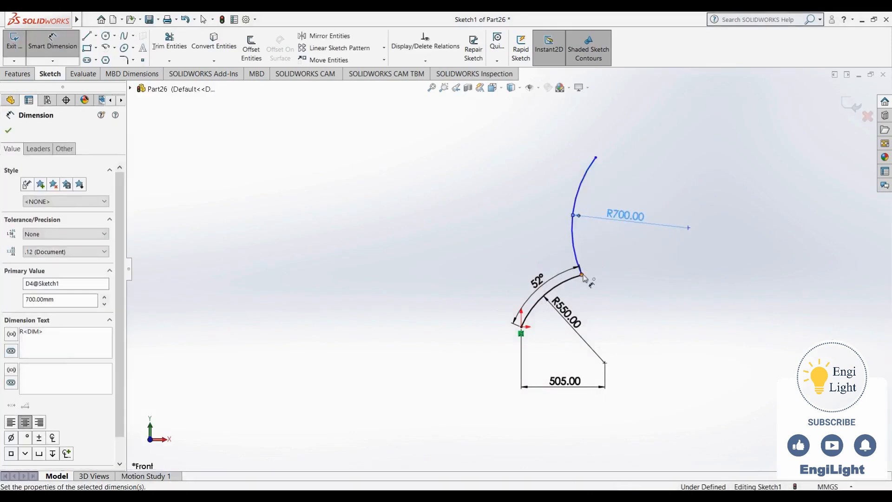
Step: Dimension the second arc's angular span as 34.5° using its endpoints and center
left_click(596, 158)
left_click(581, 274)
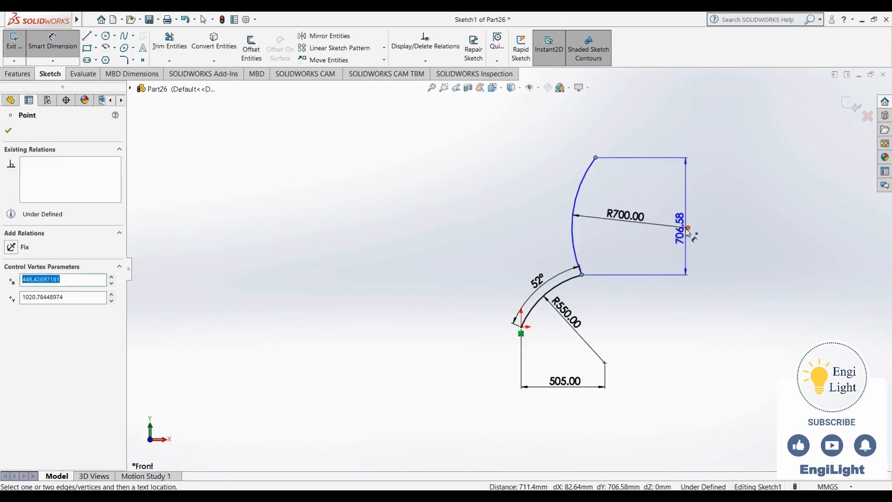
left_click(690, 228)
left_click(558, 221)
type("34.5")
key("Return")
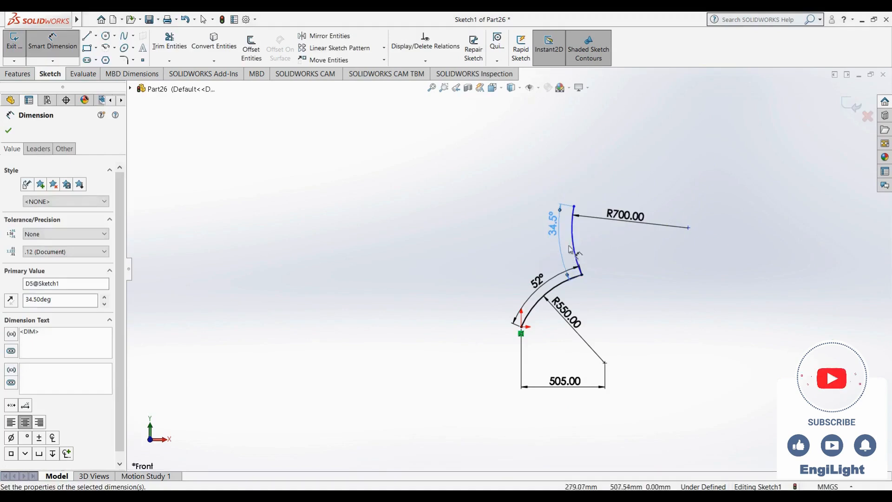
key("Escape")
Step: Swing the second arc's free upper end to the right and reposition its angle dimension on the arc's right side
key("alt+Tab")
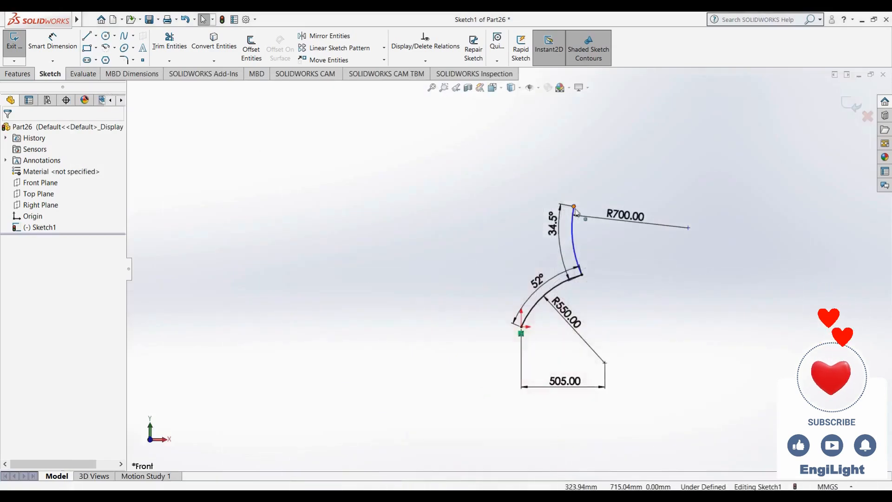
left_click_drag(574, 206, 608, 209)
left_click(596, 184)
scroll(577, 251, "up", 3)
scroll(572, 251, "down", 5)
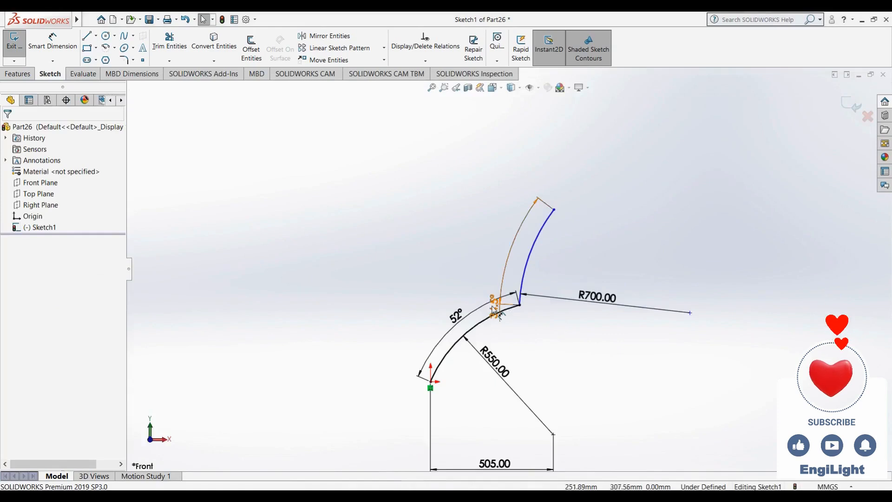
left_click(551, 261)
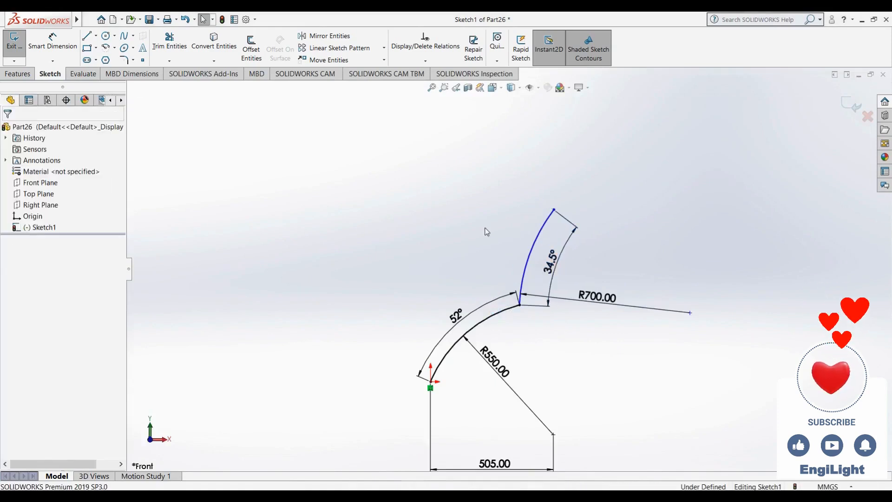
left_click(106, 48)
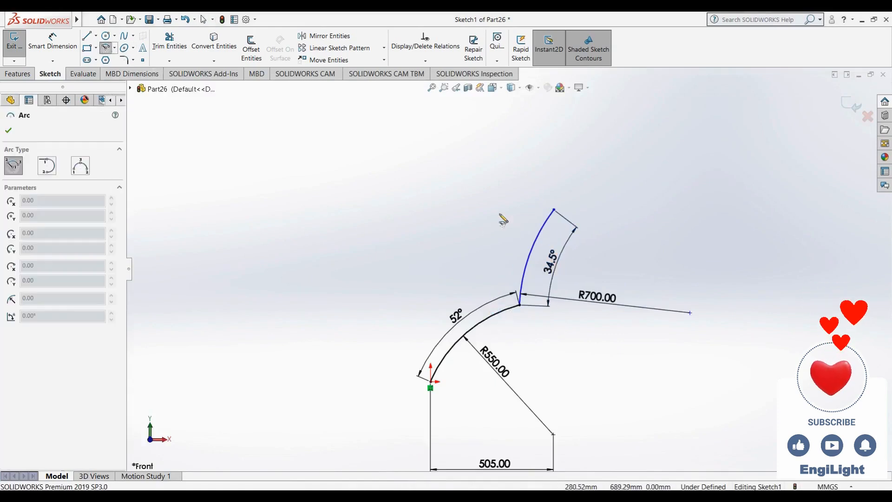
left_click(554, 210)
key("Escape")
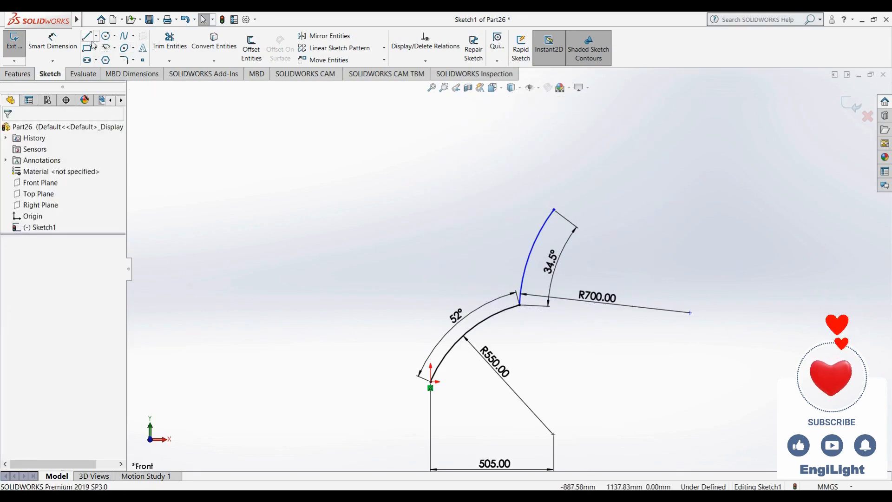
Step: Sketch a three-point arc of about 457 mm radius from the second arc's upper end toward the left, bulging upward
left_click(106, 47)
left_click(79, 165)
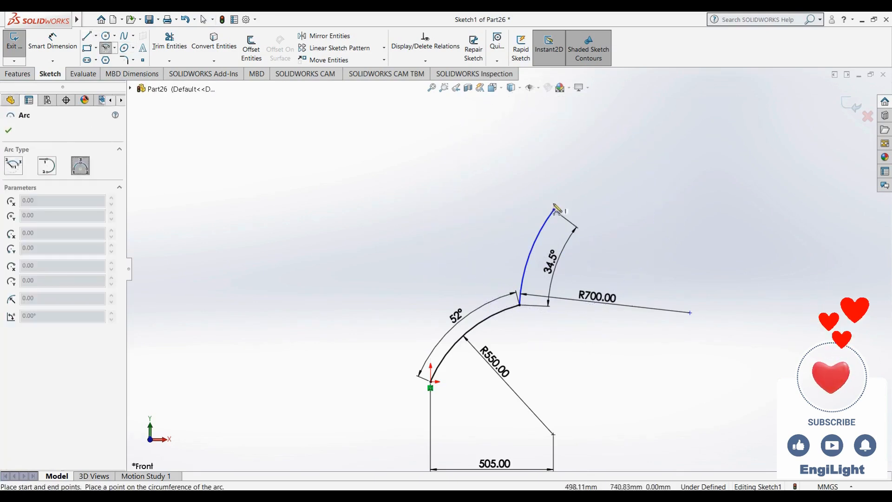
left_click(554, 210)
left_click(452, 231)
left_click(483, 218)
key("Escape")
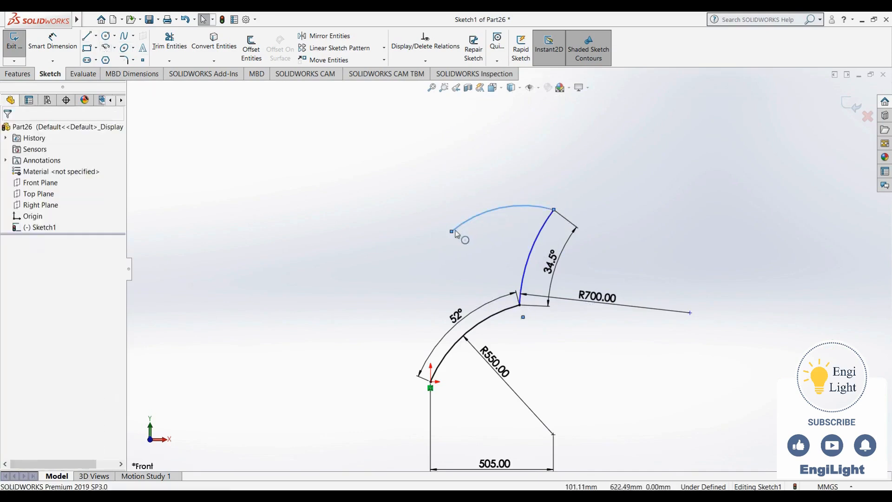
left_click_drag(451, 230, 469, 245)
left_click(488, 178)
Step: Dimension the top arc's radius as 1230 mm and consult the reference drawing in Photos
right_click_drag(558, 199, 521, 200)
left_click(505, 216)
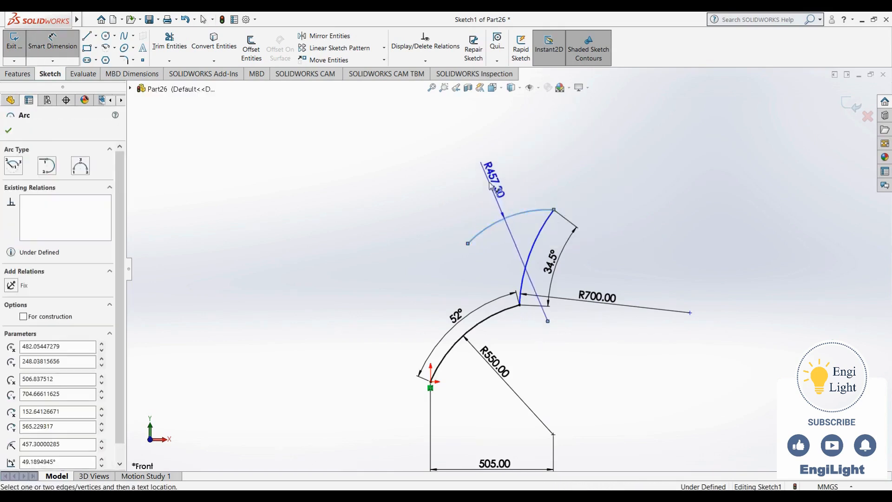
left_click(490, 184)
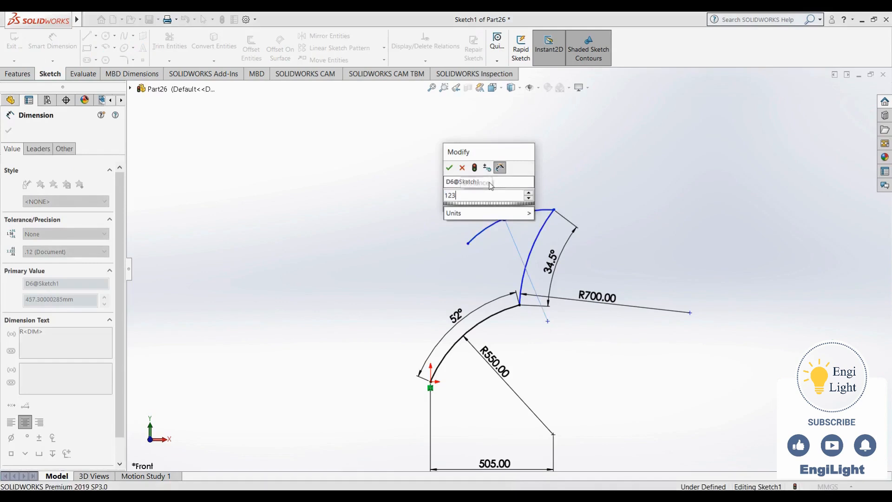
key("Return")
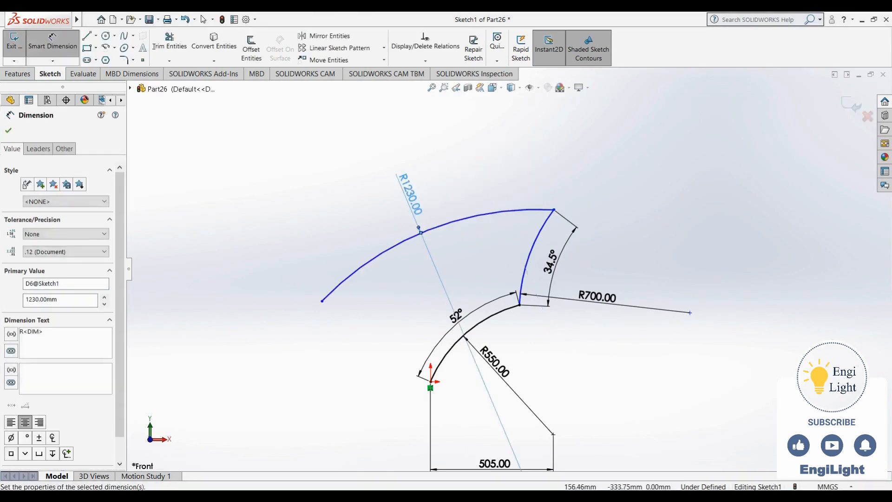
key("alt+Tab")
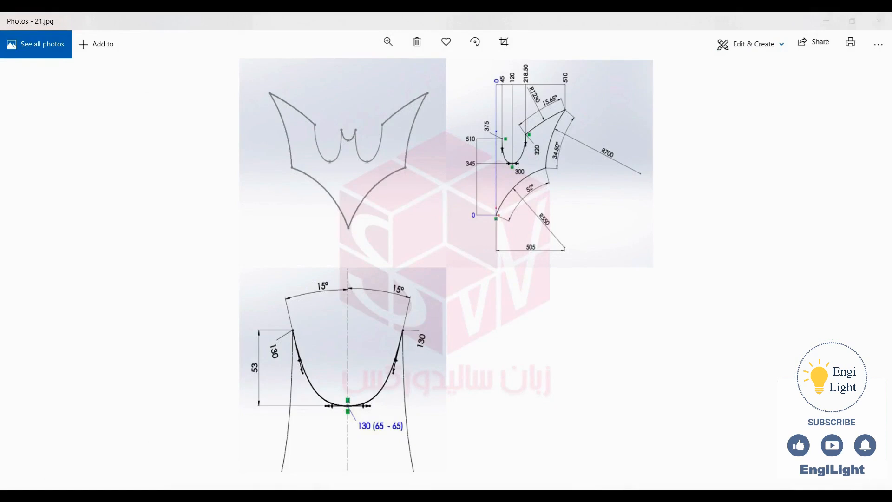
key("alt+Tab")
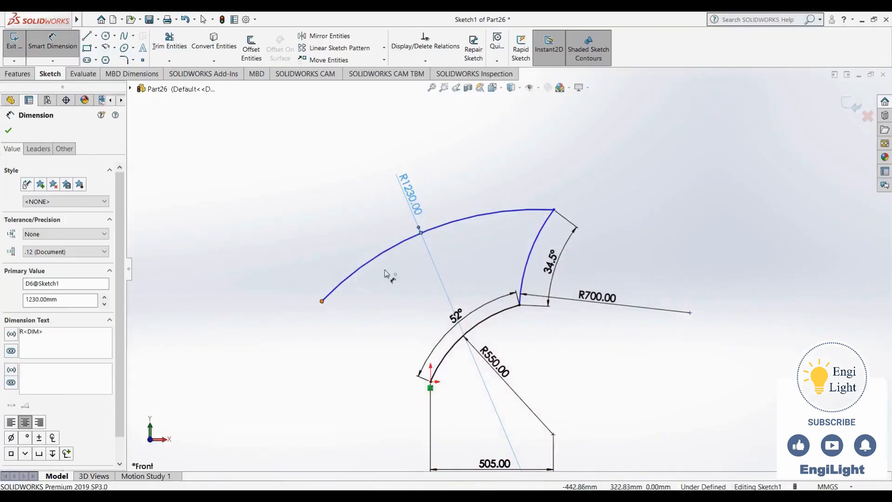
Step: Dimension the top arc's angular span as 15.65° using its two endpoints and its center point
left_click(323, 301)
left_click(554, 210)
scroll(510, 274, "up", 2)
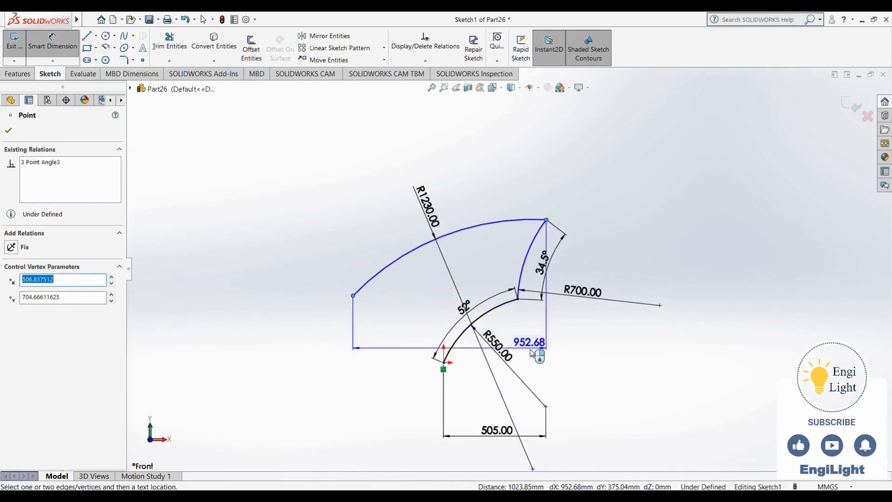
left_click(526, 408)
left_click(473, 271)
type("15.65")
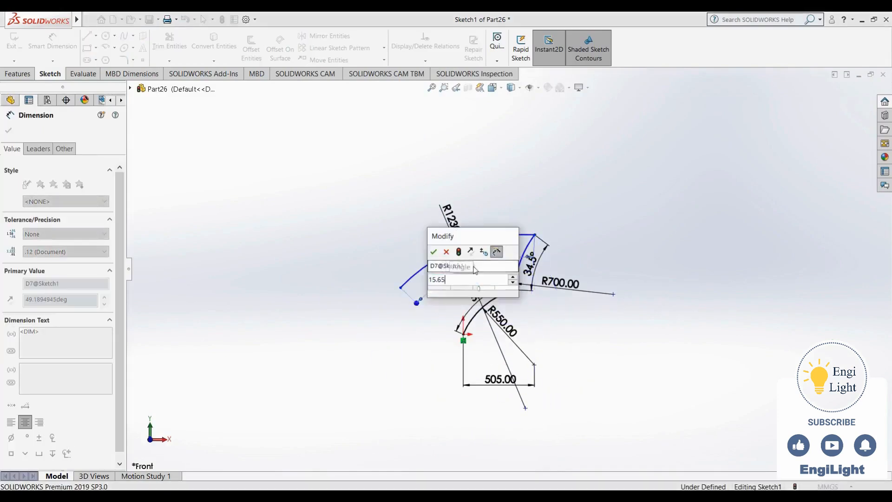
key("Return")
key("Escape")
Step: Reposition the top arc's 1230 mm radius dimension and 15.65° angle dimension so both sit over the arc
scroll(352, 229, "down", 4)
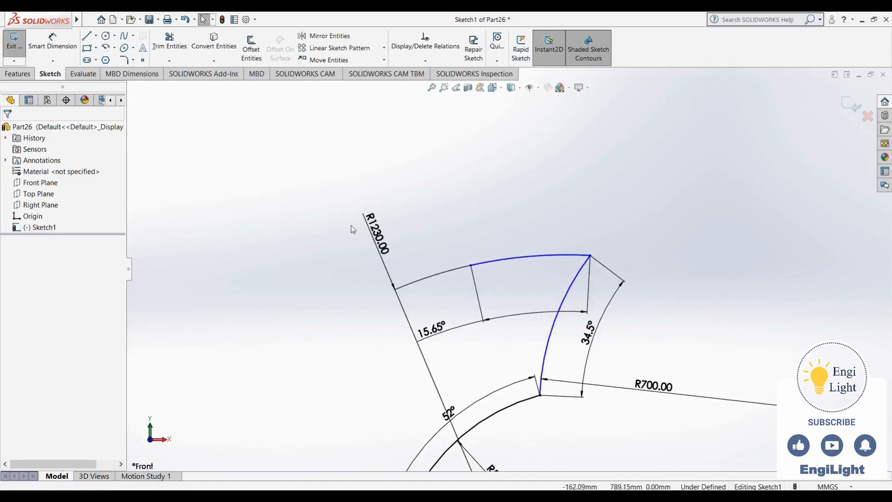
left_click_drag(379, 235, 509, 207)
left_click(412, 274)
left_click_drag(434, 330, 535, 290)
left_click(438, 357)
scroll(439, 355, "up", 2)
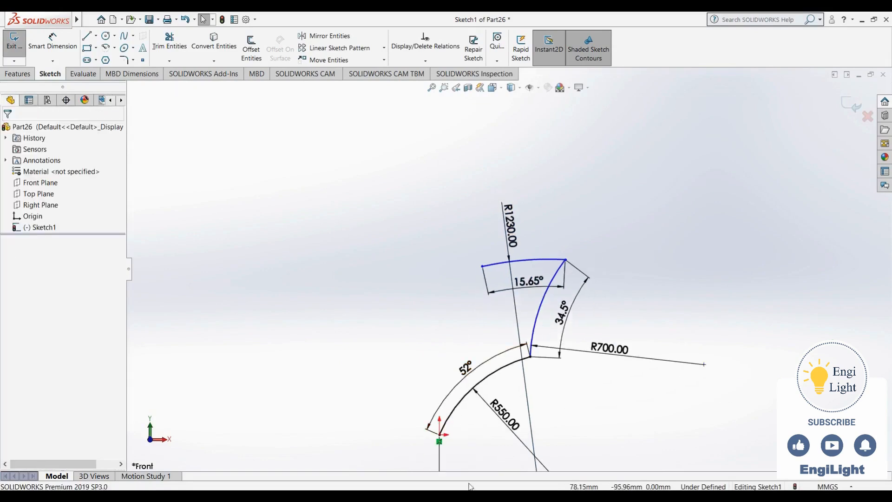
Step: Check the reference drawing and sketch a vertical centerline from the origin upward past the top arc
key("alt+Tab")
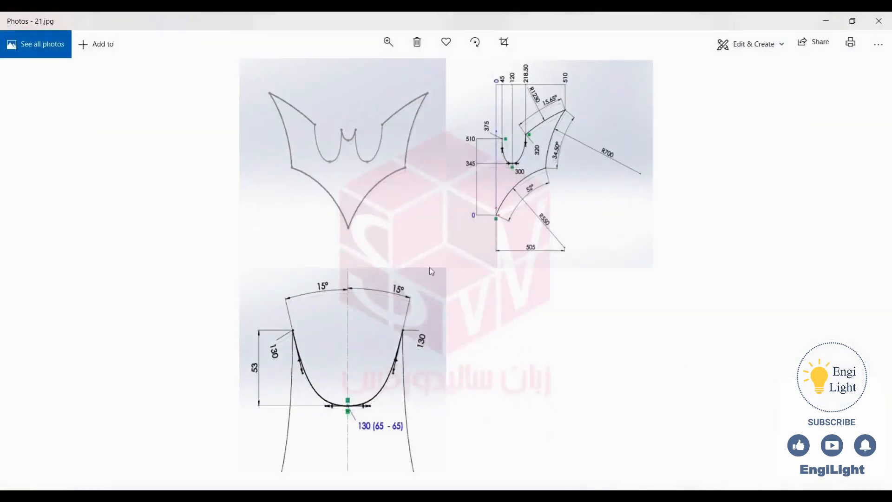
key("alt+Tab")
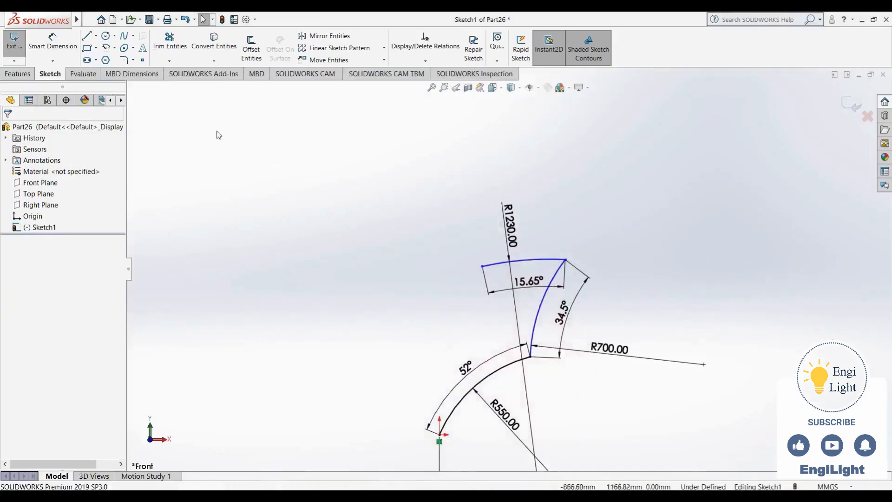
left_click(96, 36)
left_click(101, 60)
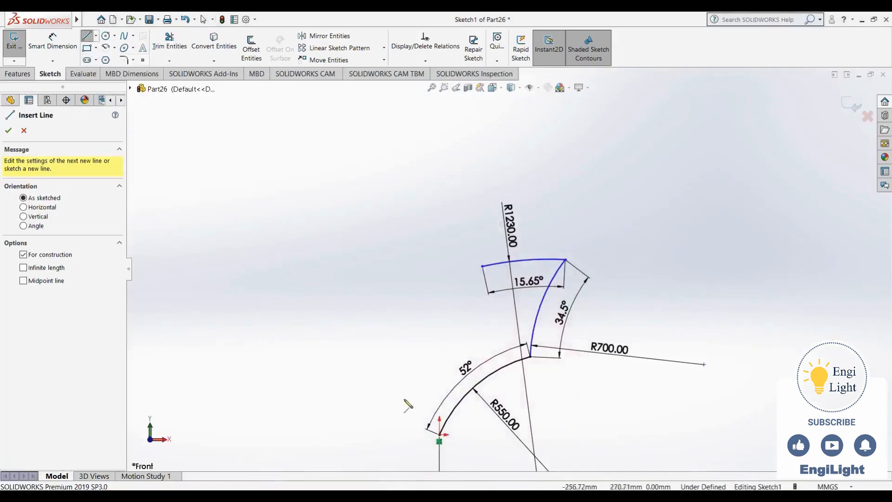
left_click(439, 434)
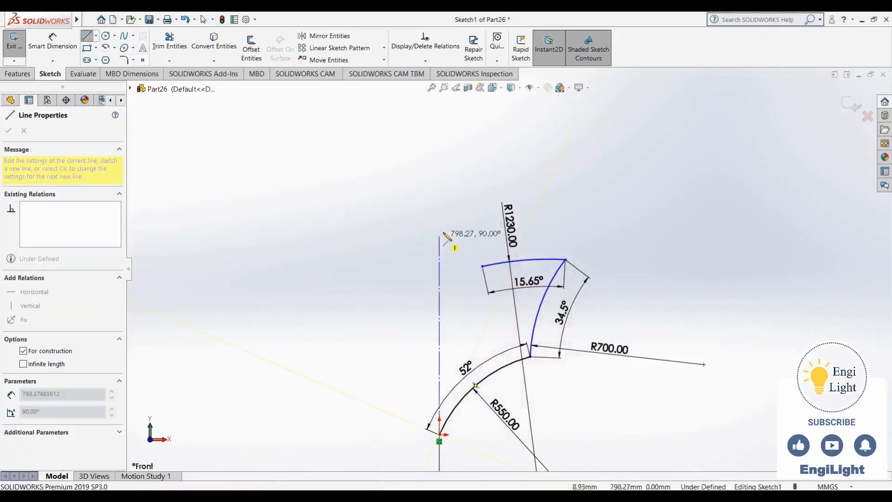
left_click(440, 156)
key("Escape")
scroll(467, 262, "up", 2)
Step: Move the top arc's free end so the arc slopes down toward the centerline, and check the reference drawing in Photos
scroll(493, 267, "down", 5)
left_click_drag(540, 264, 560, 299)
left_click(529, 245)
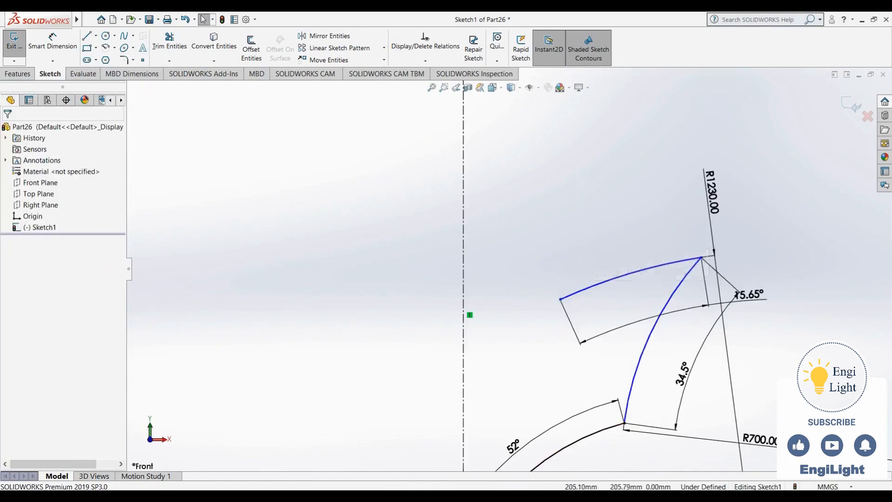
key("alt+Tab")
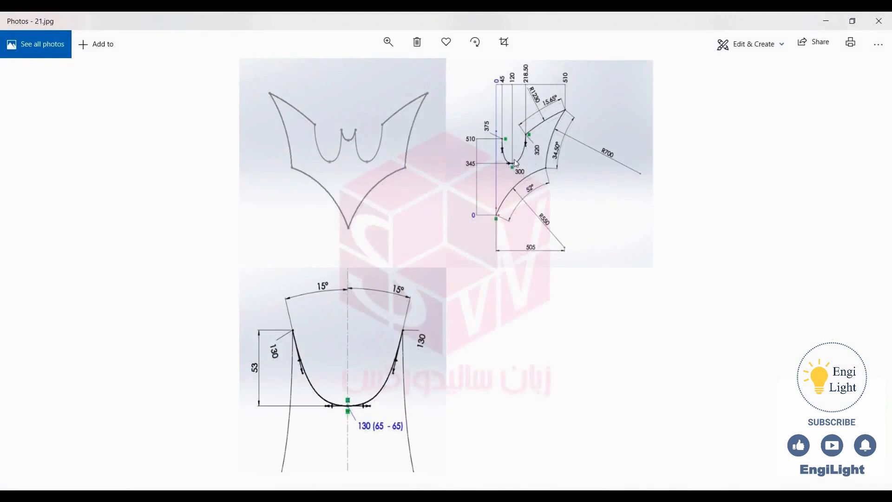
key("alt+Tab")
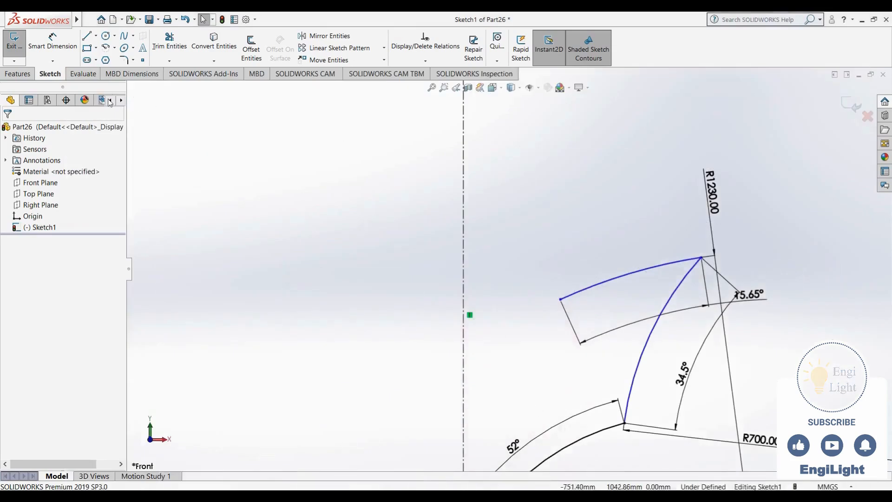
Step: Sketch a U-shaped three-point spline from the top arc's free end through a low point to an end near the centerline
left_click(123, 36)
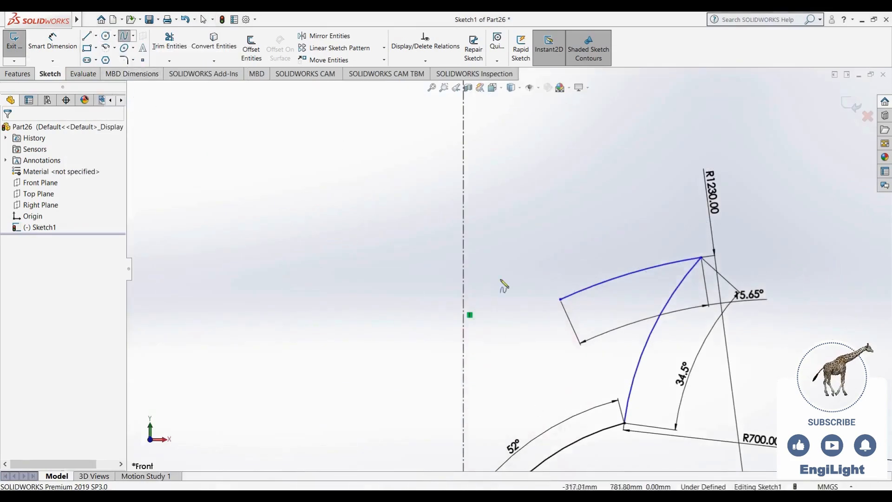
scroll(544, 315, "down", 3)
scroll(543, 316, "up", 3)
scroll(526, 304, "down", 2)
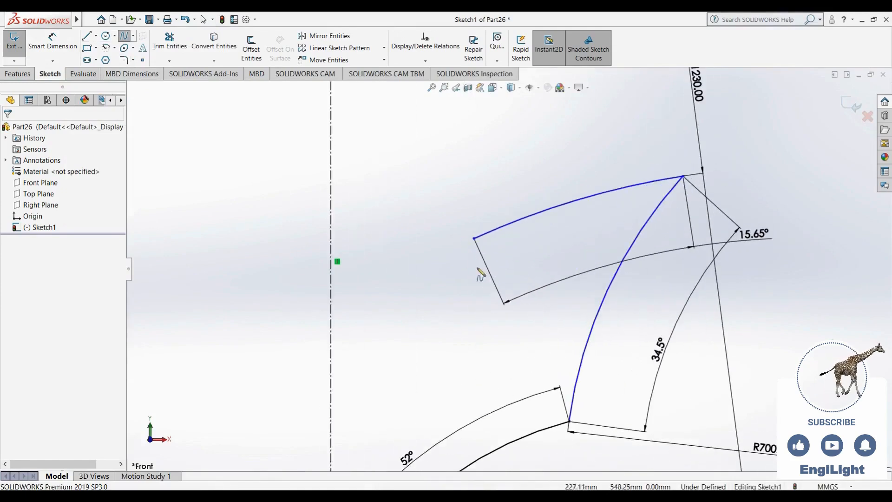
left_click(475, 240)
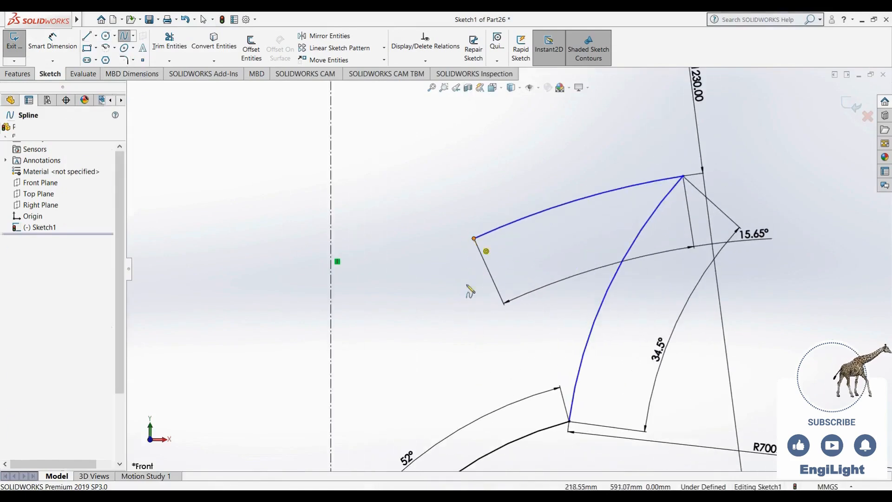
left_click(415, 327)
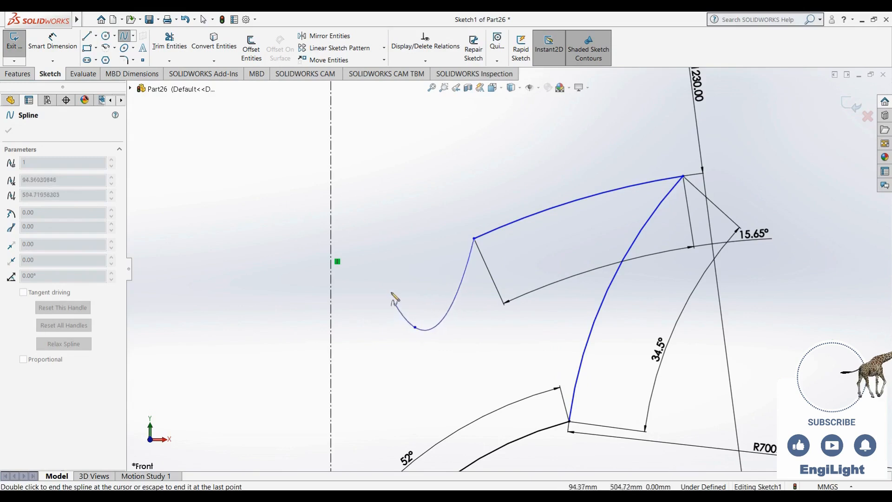
double_click(378, 251)
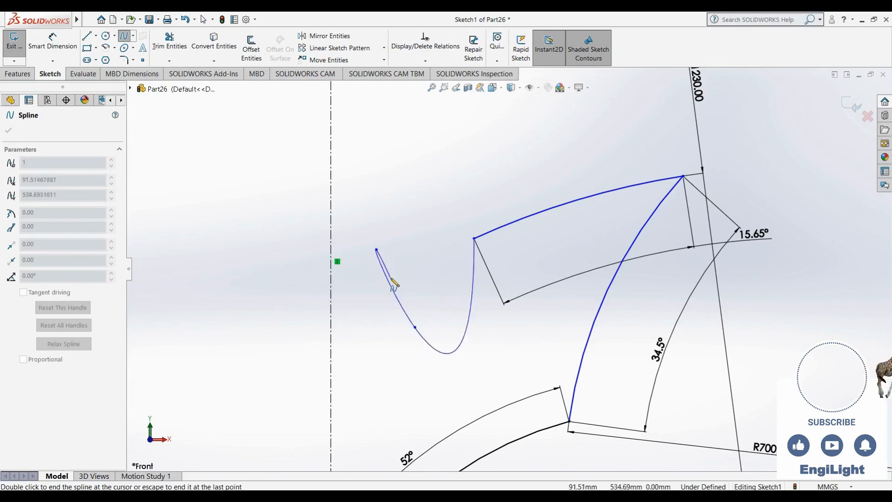
key("Escape")
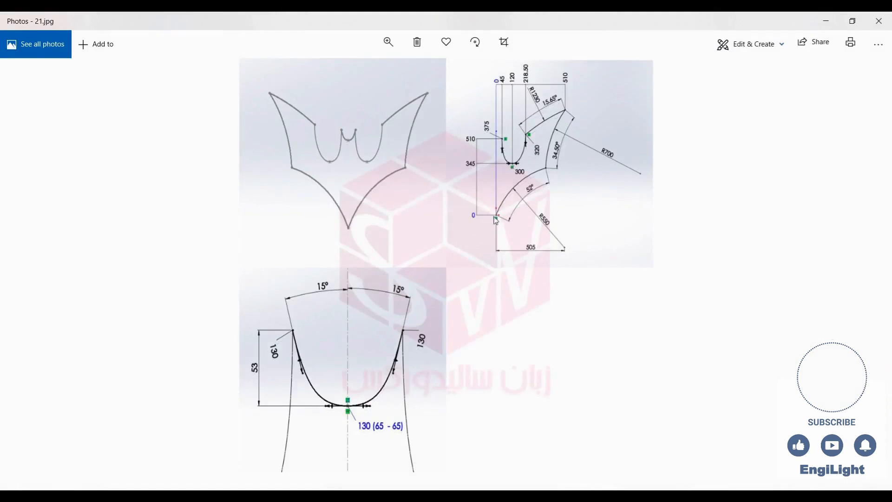
Step: Consult the reference drawing and add vertical ordinate dimensions from the origin to the spline's low point and its free end
double_click(521, 114)
left_click_drag(590, 195, 559, 274)
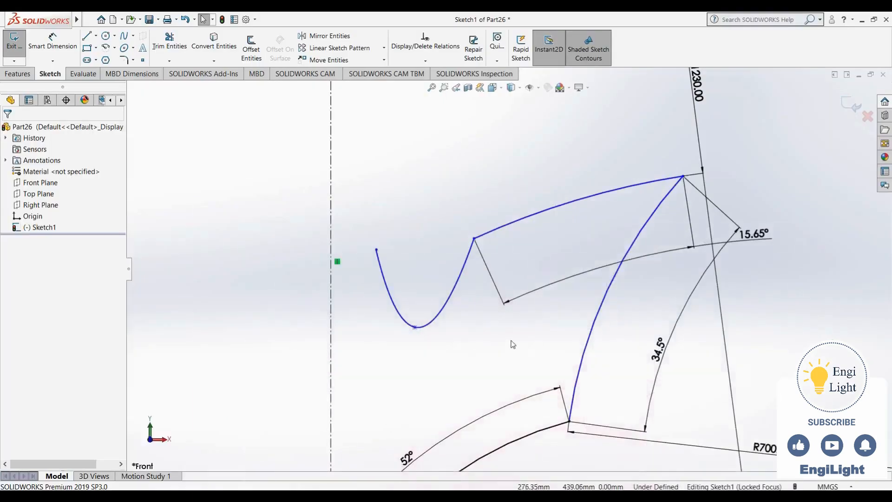
scroll(451, 342, "up", 3)
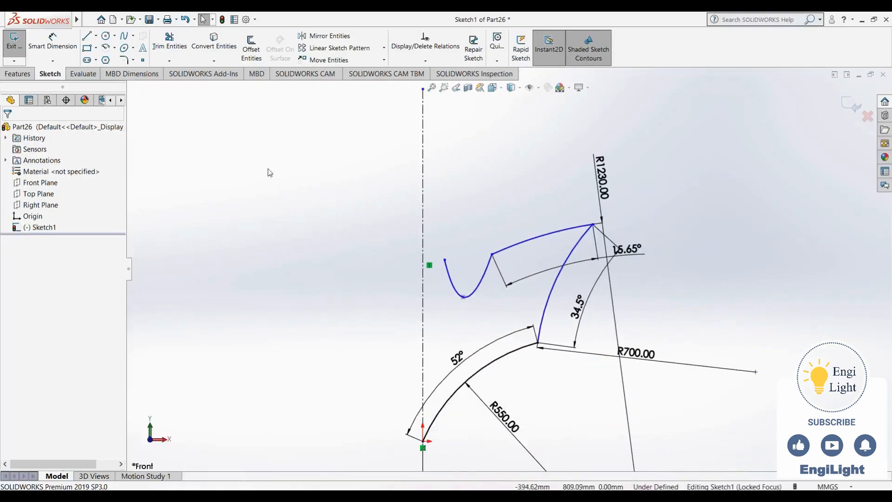
left_click(52, 60)
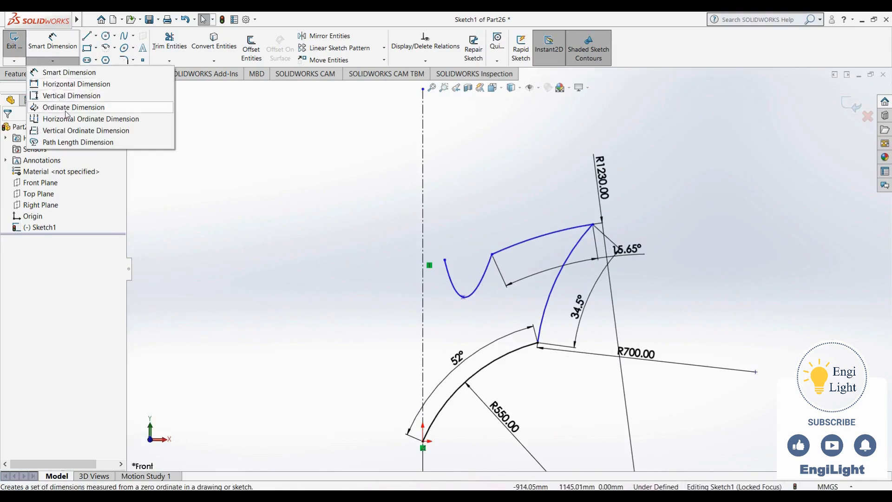
left_click(67, 130)
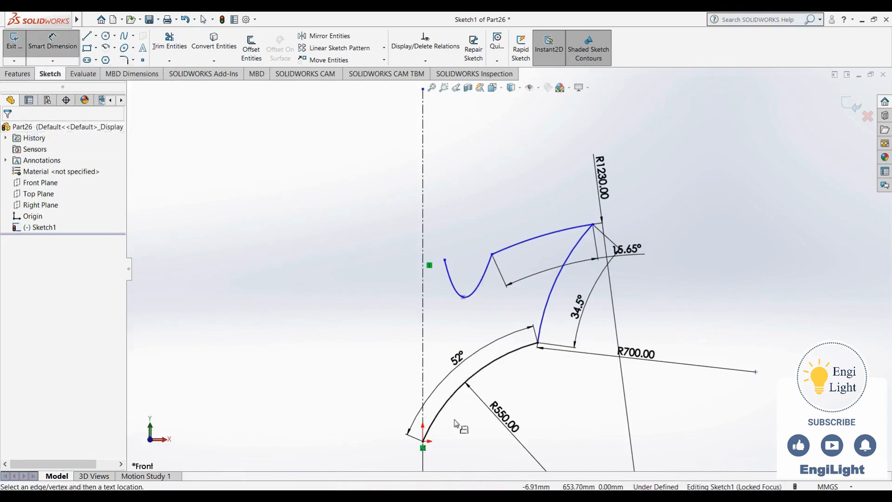
left_click(423, 442)
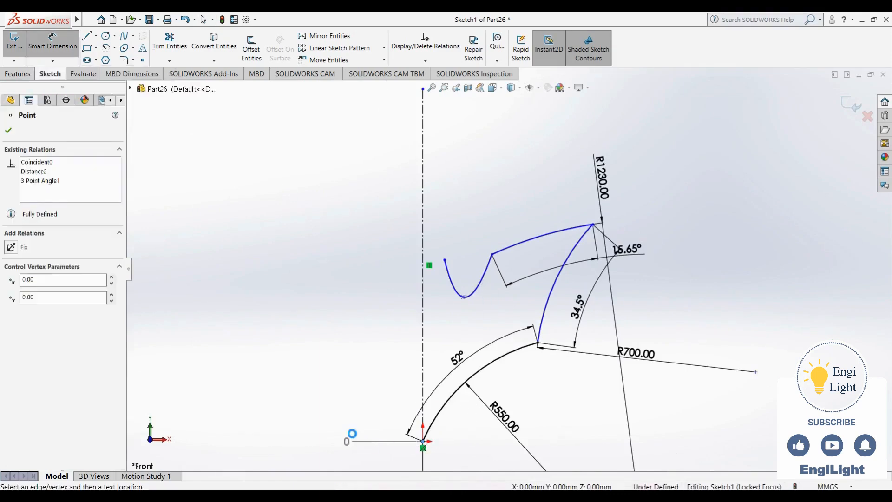
left_click(347, 441)
left_click(463, 297)
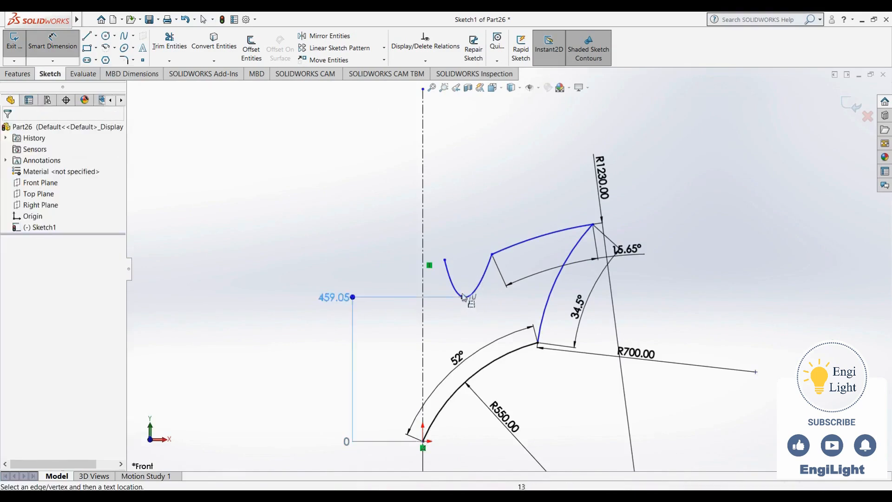
left_click(445, 261)
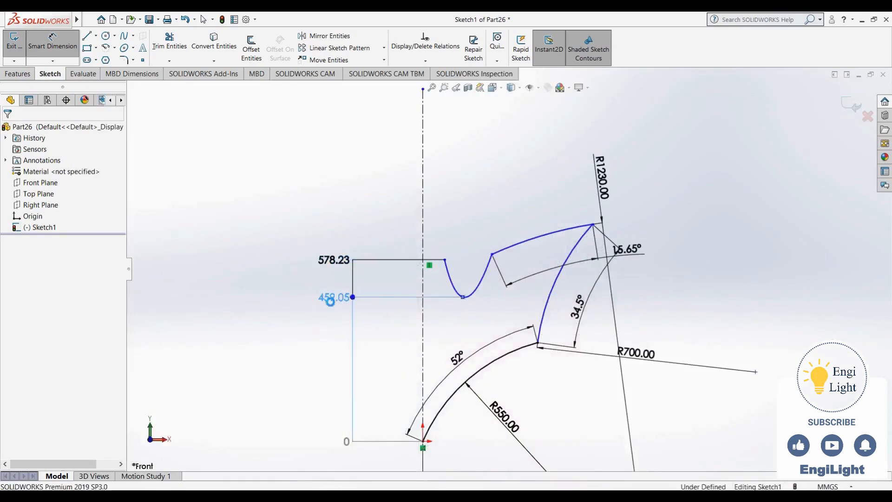
Step: Set the vertical ordinates to 345 mm for the spline's low point and 510 mm for its free end
double_click(332, 300)
type("345")
key("Return")
double_click(344, 262)
type("5")
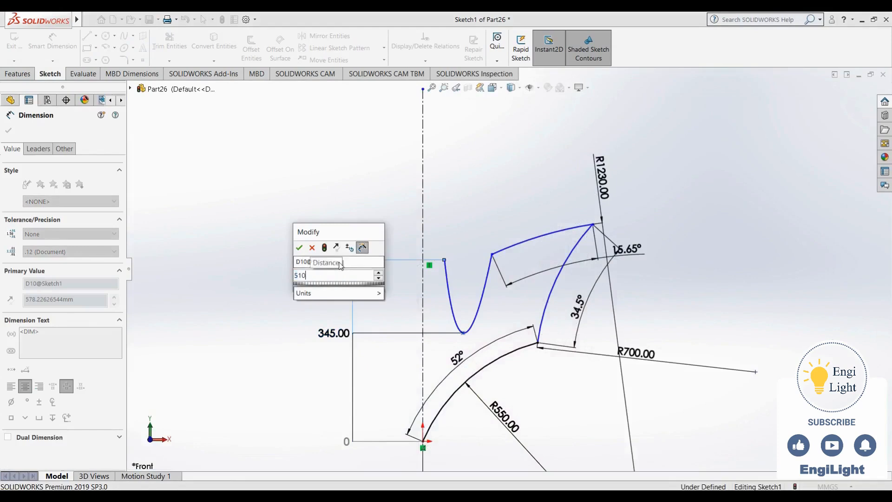
type("10")
key("Return")
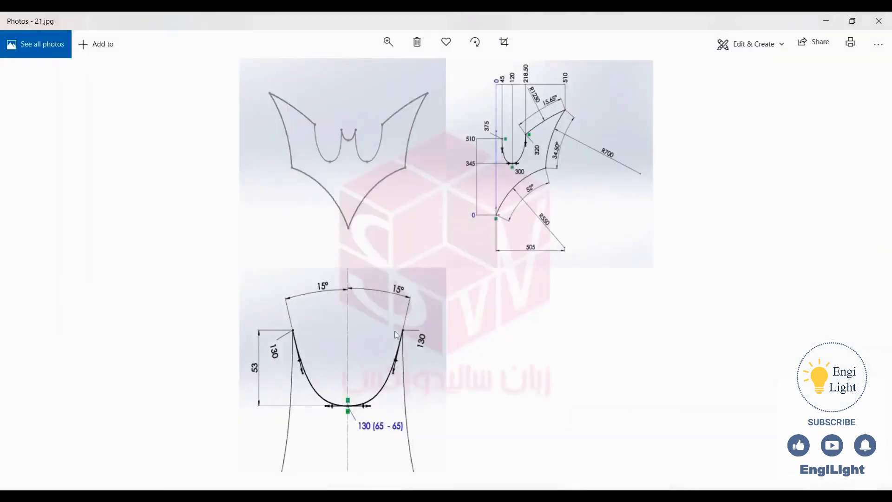
Step: Add horizontal ordinate dimensions from the origin to the spline's free end, its low point, and the top arc's inner and outer ends
scroll(521, 102, "up", 3, "ctrl")
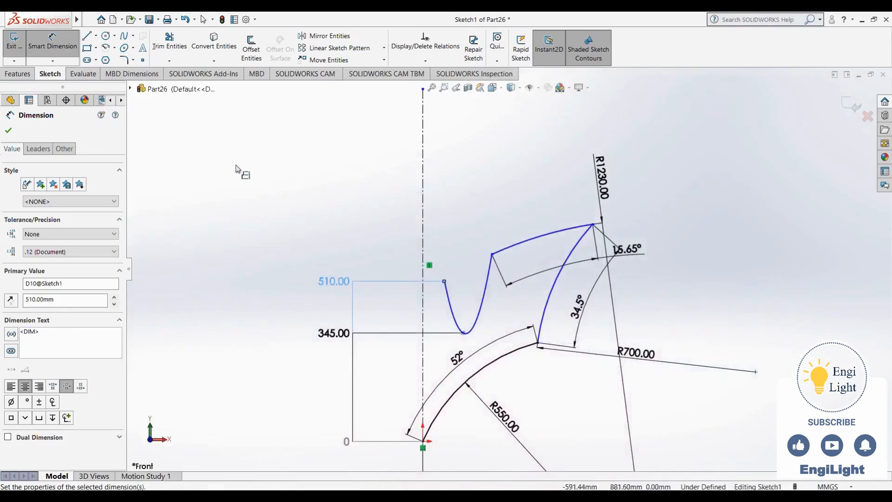
left_click(239, 169)
left_click(53, 62)
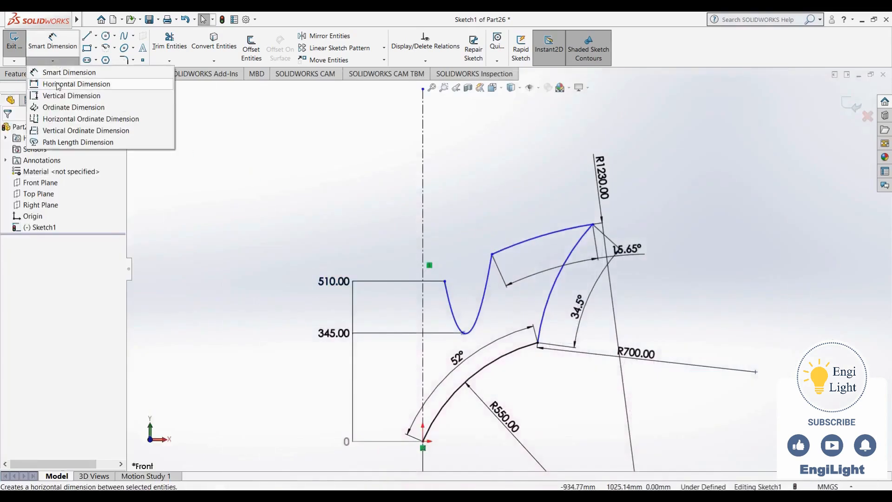
left_click(63, 119)
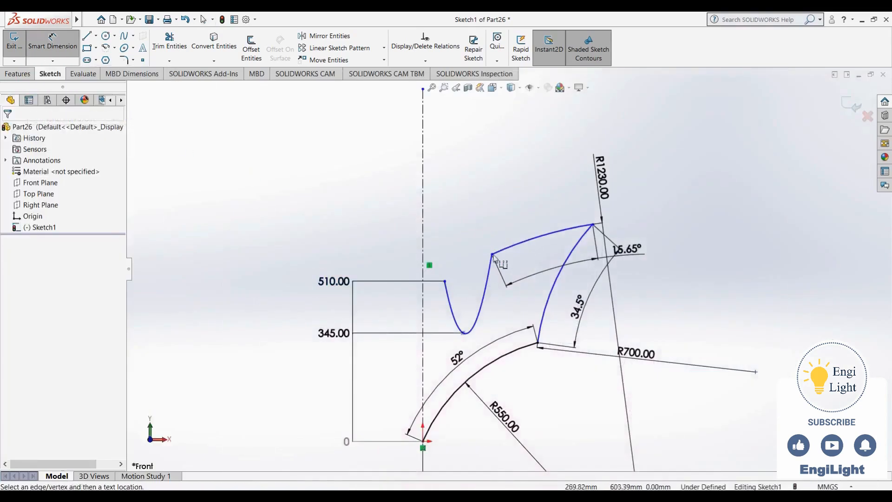
left_click(422, 441)
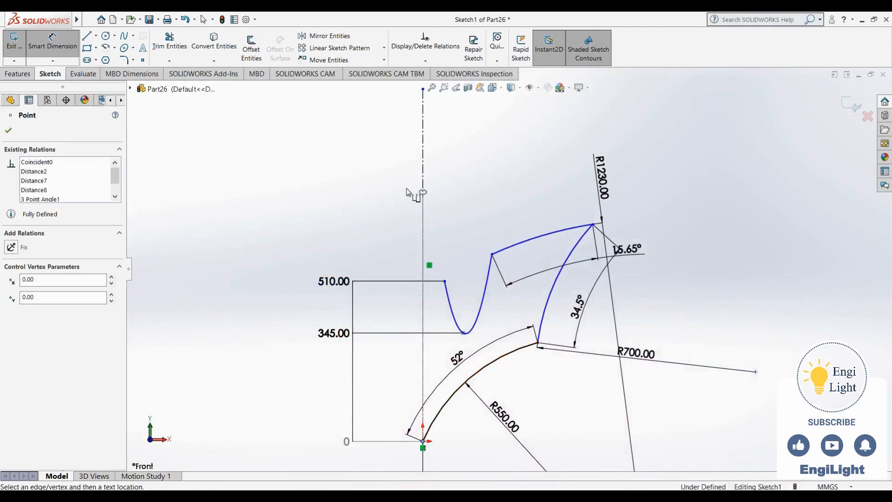
left_click(419, 155)
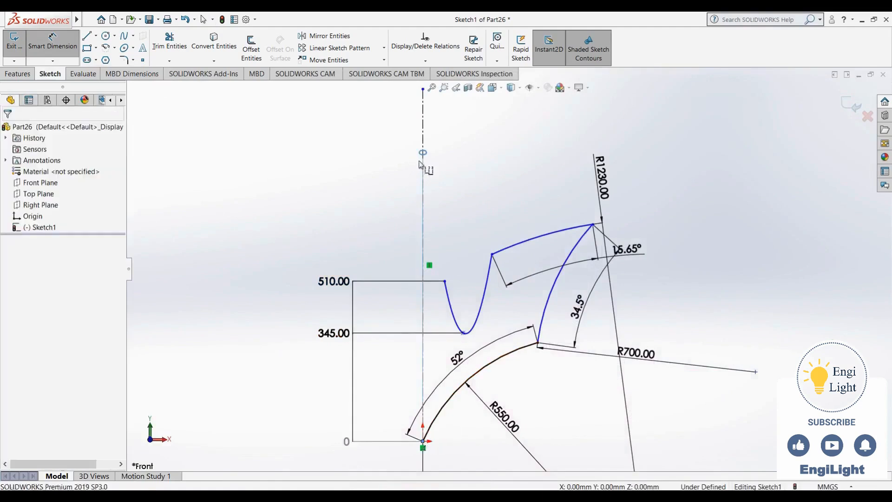
left_click(444, 281)
left_click(463, 332)
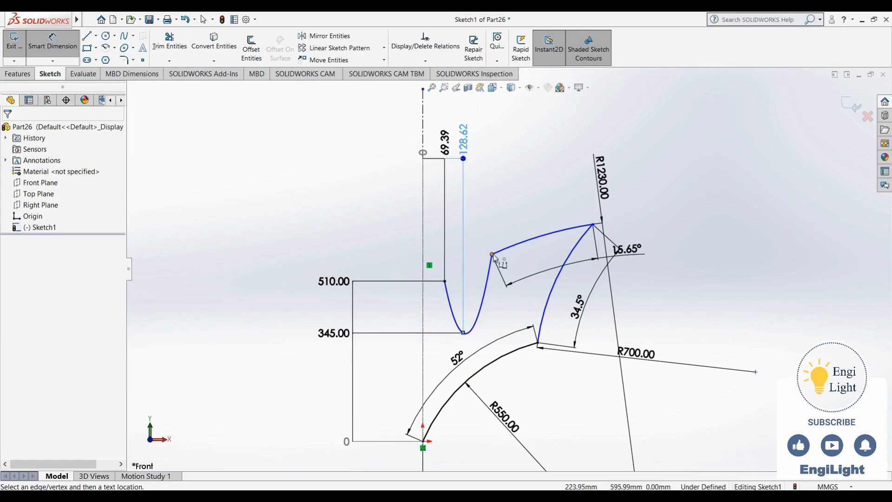
left_click(492, 255)
left_click(593, 224)
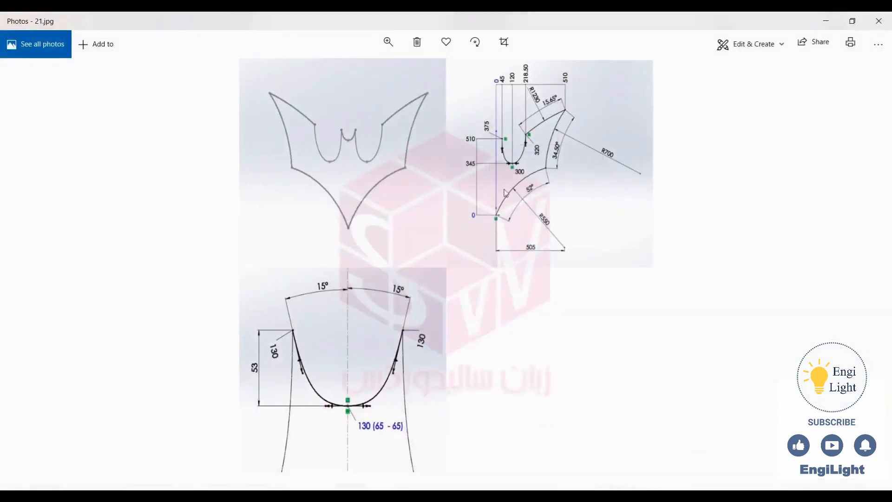
Step: Consult the reference drawing and set the horizontal ordinate of the spline's free end to 45 mm
double_click(525, 108)
left_click_drag(554, 107, 565, 138)
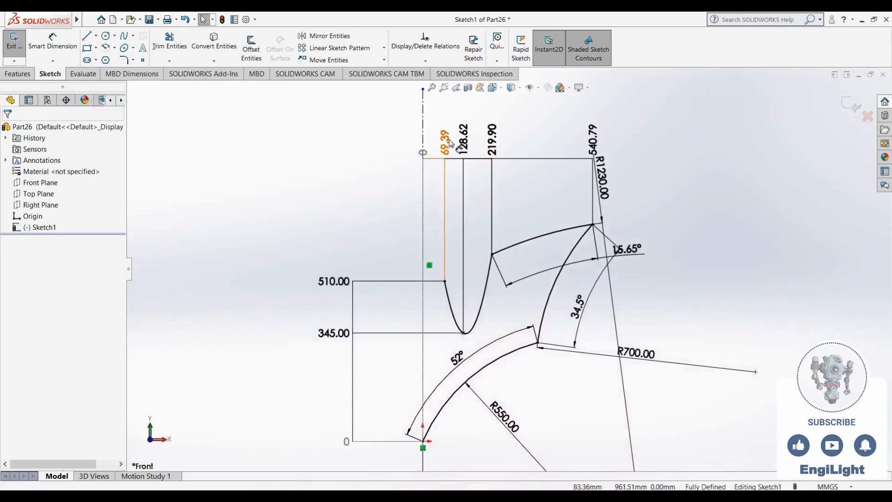
left_click(446, 142)
double_click(446, 139)
type("45")
key("Return")
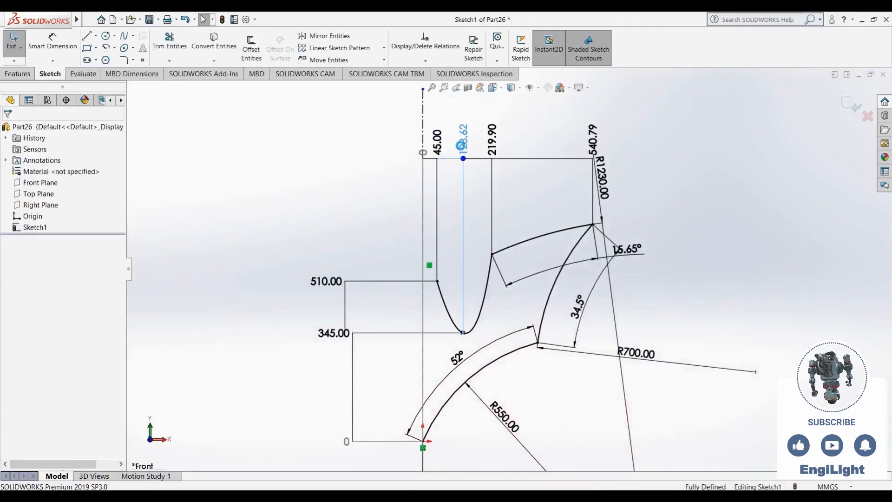
Step: Set the horizontal ordinates to 120 mm for the spline's low point and 218.5 mm for the top arc's inner end
double_click(463, 139)
type("120")
key("Return")
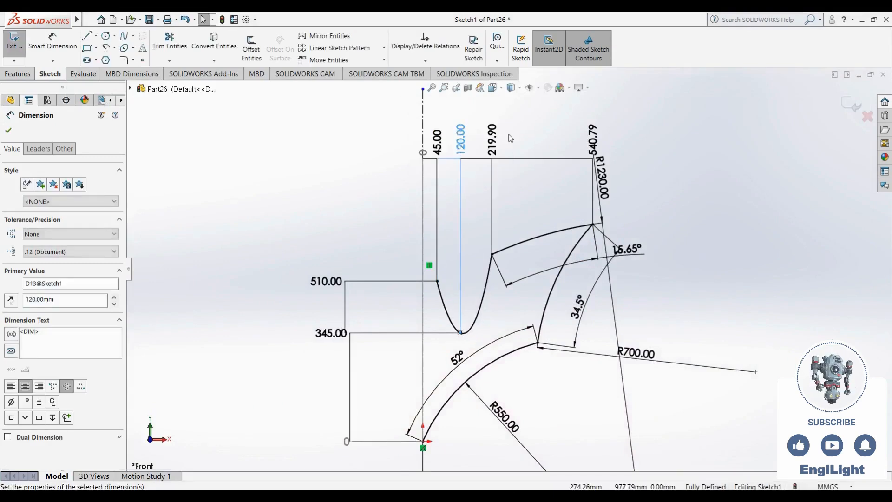
double_click(493, 140)
type("218.5")
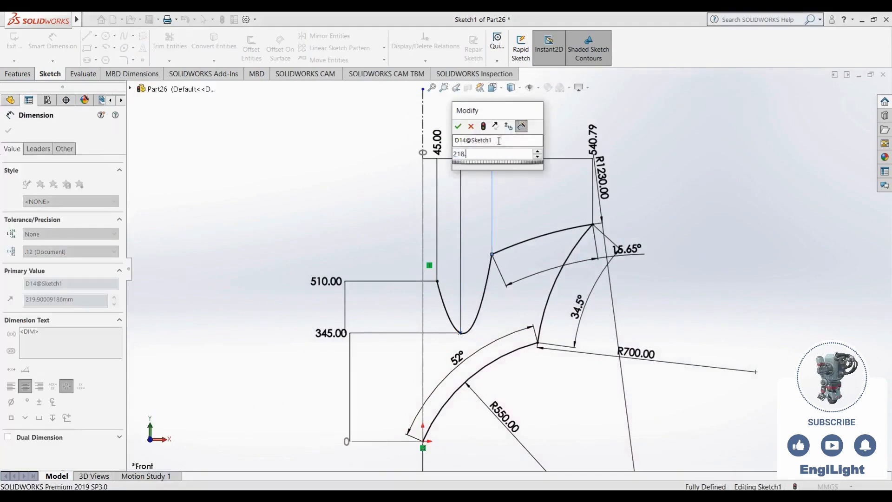
key("Return")
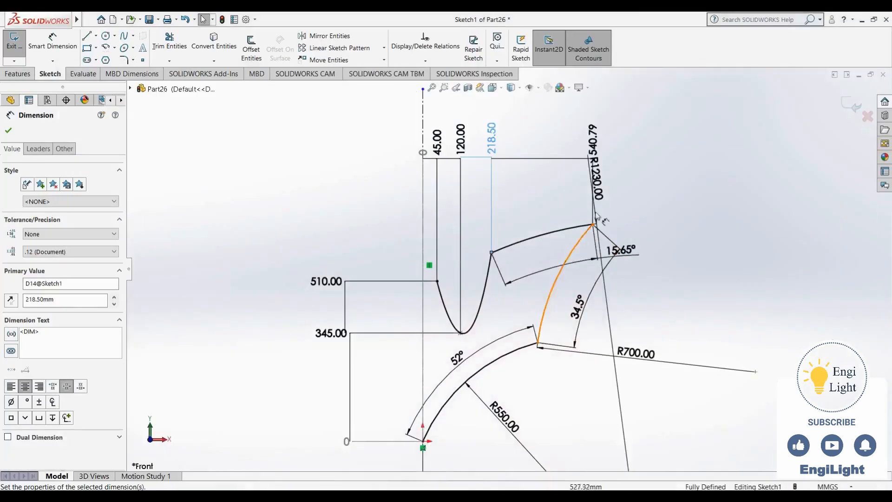
Step: Move the R1230 dimension clear of the ordinates and set the horizontal ordinate of the top arc's outer end to 510 mm
left_click(586, 226)
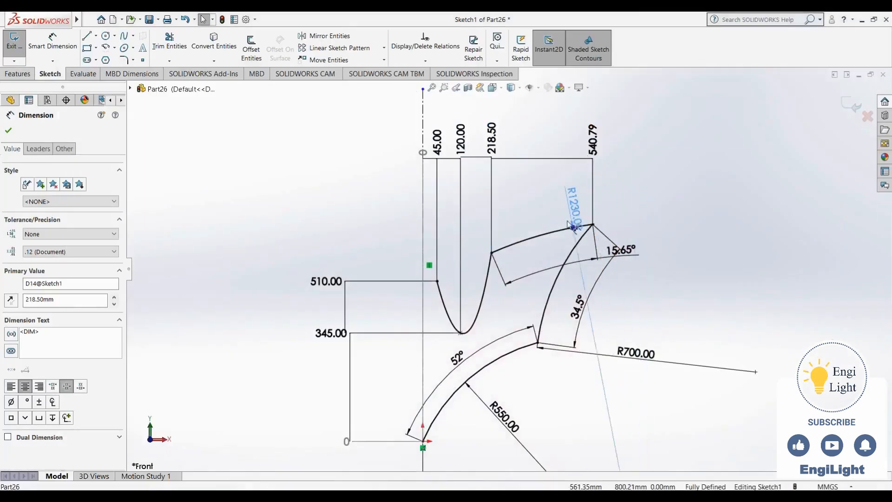
left_click(555, 213)
double_click(593, 139)
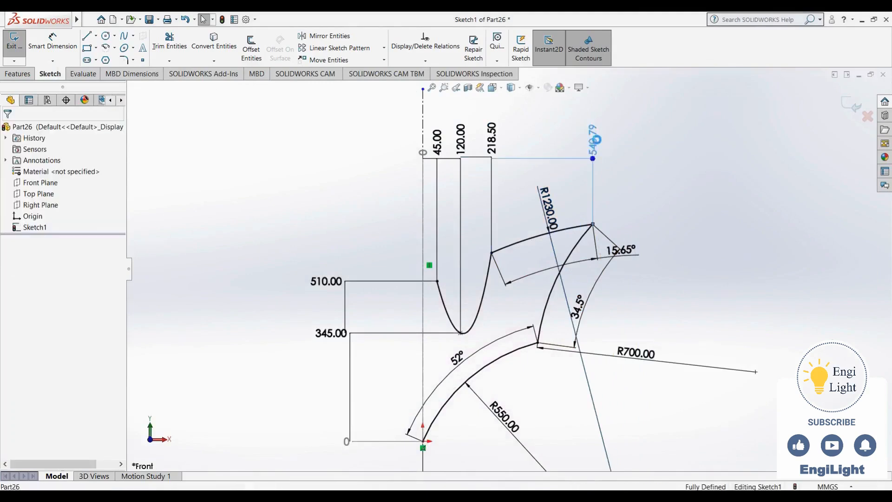
type("510")
key("Return")
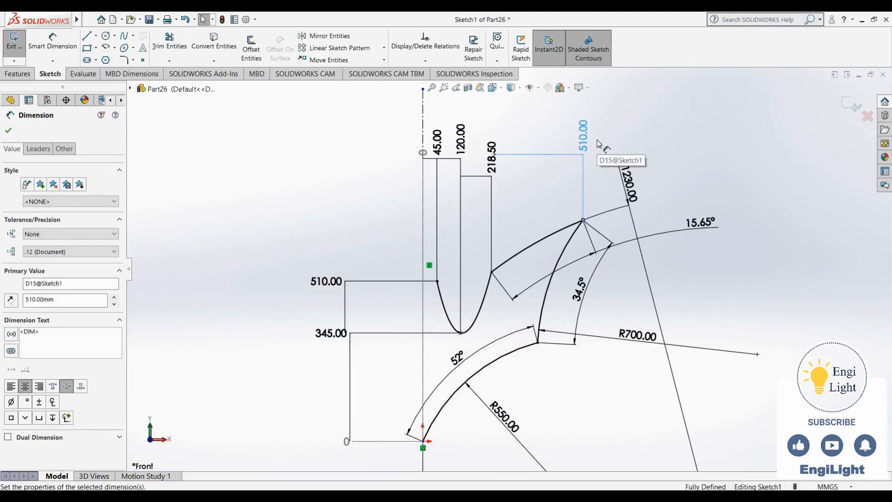
left_click(388, 136)
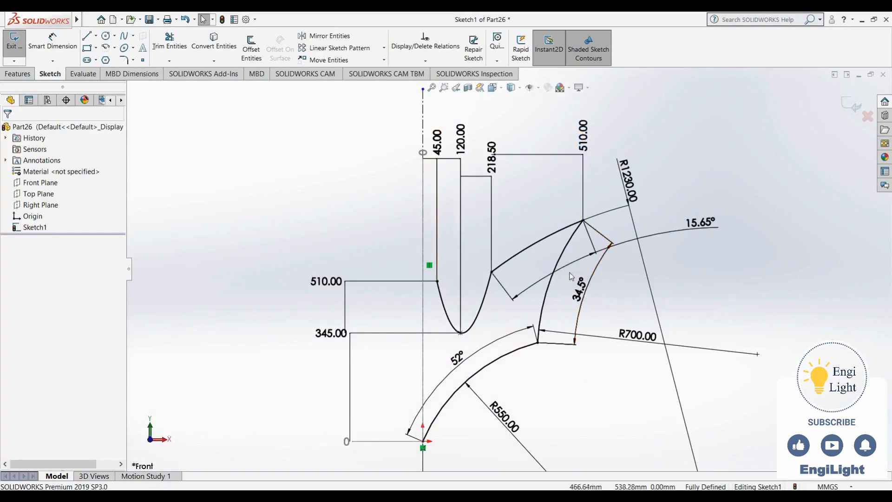
Step: Reposition the top arc's R1230 radius and 15.65° angle dimensions so both sit just above the arc
left_click_drag(626, 182, 535, 197)
left_click_drag(679, 227, 524, 227)
left_click(689, 212)
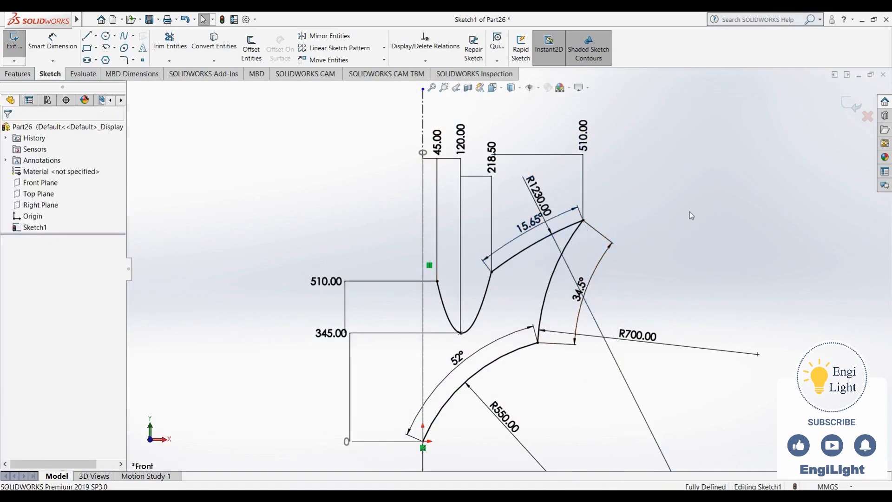
Step: Pull out the spline's tangent handle at the top arc's inner end and extend it nearly straight down
scroll(501, 340, "up", 3)
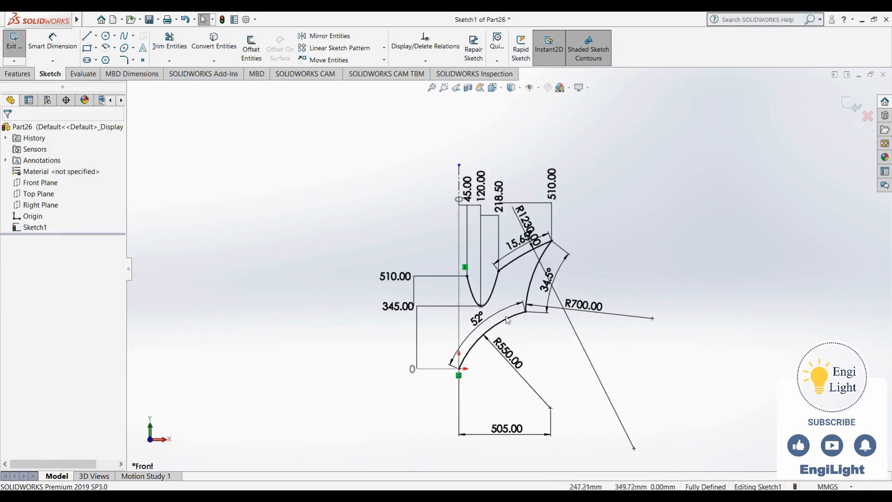
scroll(502, 306, "up", 2)
scroll(491, 271, "down", 4)
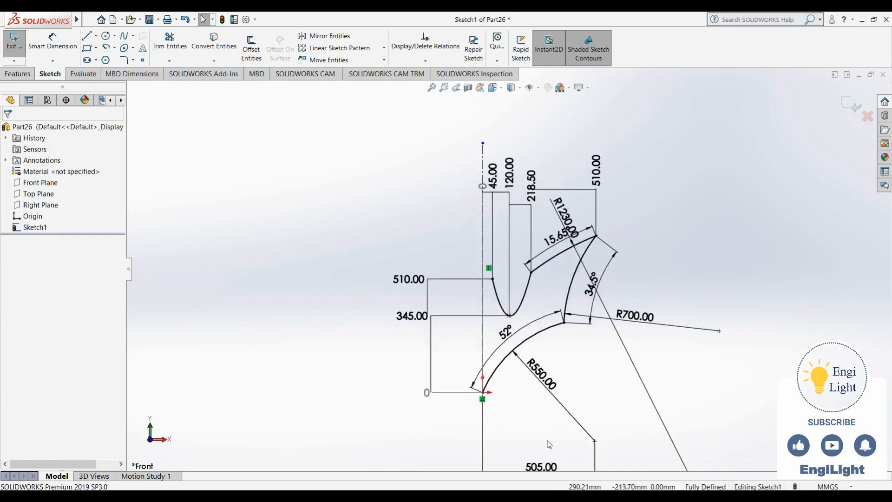
scroll(509, 270, "up", 2)
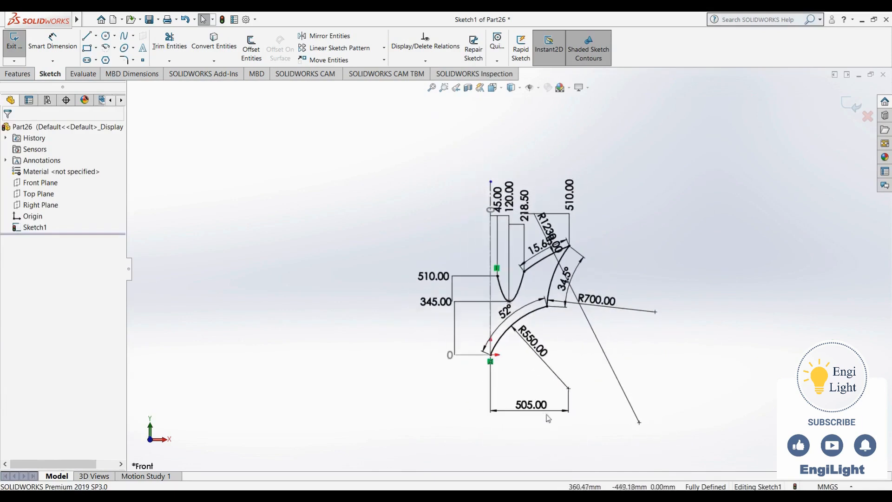
left_click(553, 346)
scroll(514, 280, "up", 2)
scroll(514, 280, "down", 5)
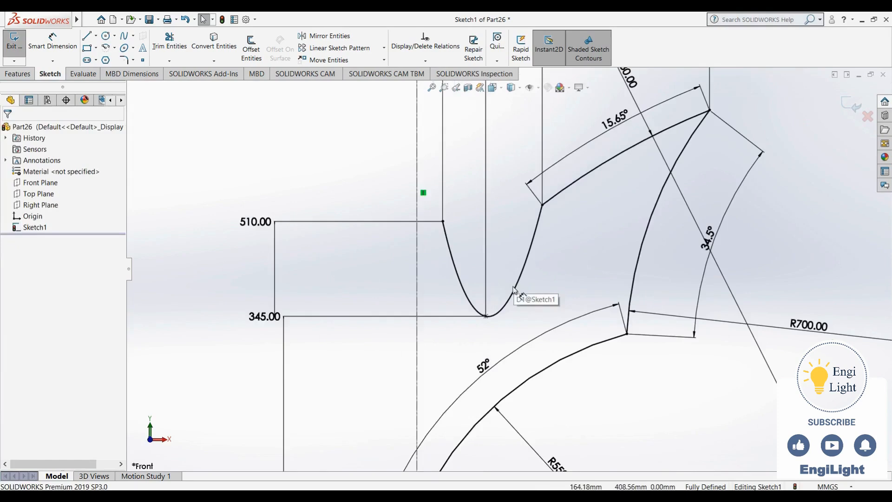
left_click(543, 207)
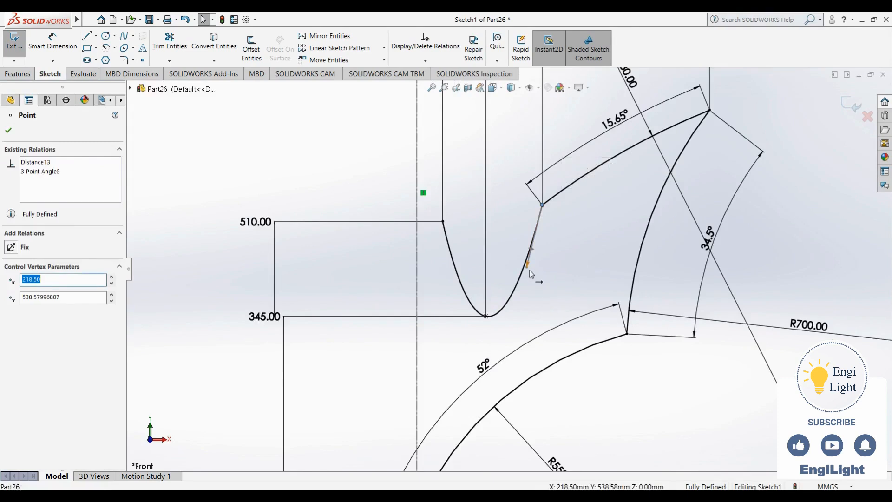
mouse_move(528, 271)
left_mouse_down()
mouse_move(546, 274)
mouse_move(540, 271)
left_mouse_up()
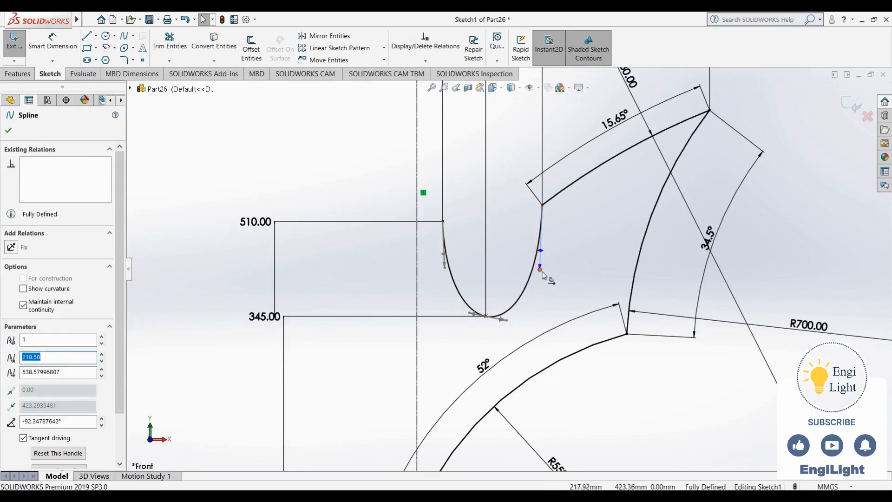
left_click_drag(541, 270, 543, 307)
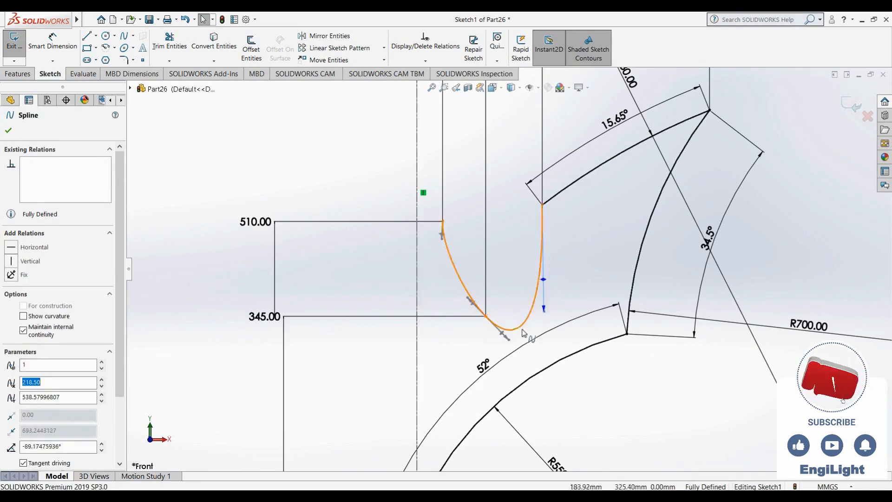
Step: Reshape the spline by adjusting its tangent handle at the low point and shortening the one at the top arc's inner end
mouse_move(507, 336)
left_mouse_down()
mouse_move(567, 327)
mouse_move(514, 331)
left_mouse_up()
left_click(521, 282)
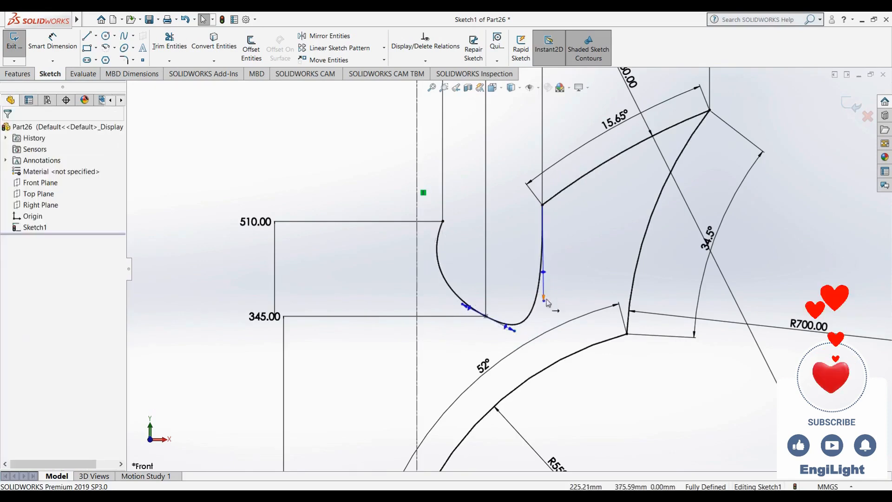
left_click_drag(546, 304, 551, 274)
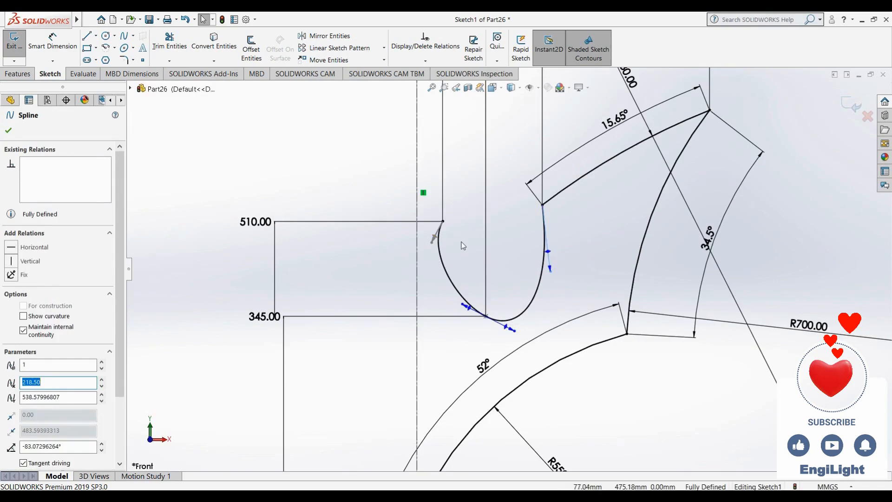
Step: Consult the spline handle directions and weights in reference drawing 21.jpg, and examine the handle parameters at the spline's free end
key("alt+Tab")
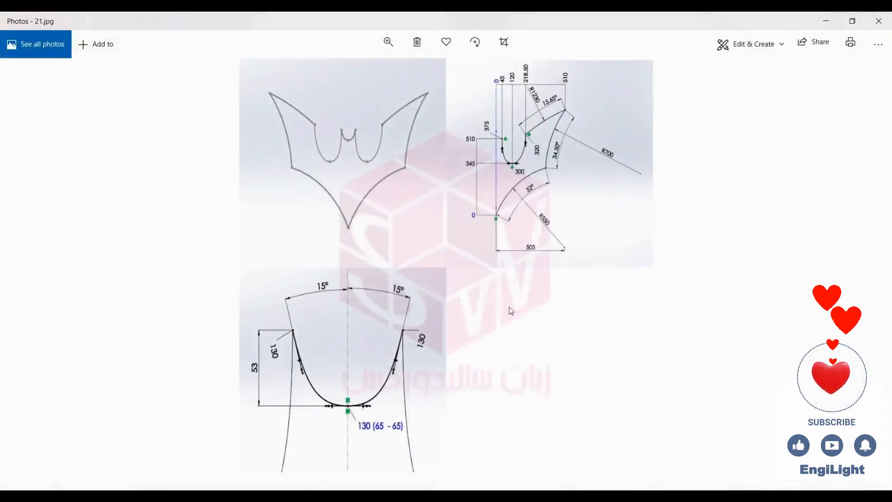
scroll(507, 158, "up", 3)
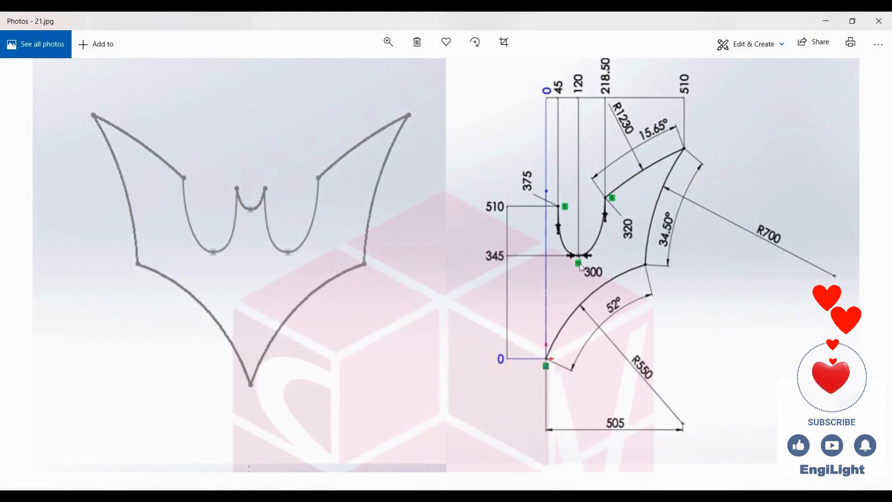
key("alt+Tab")
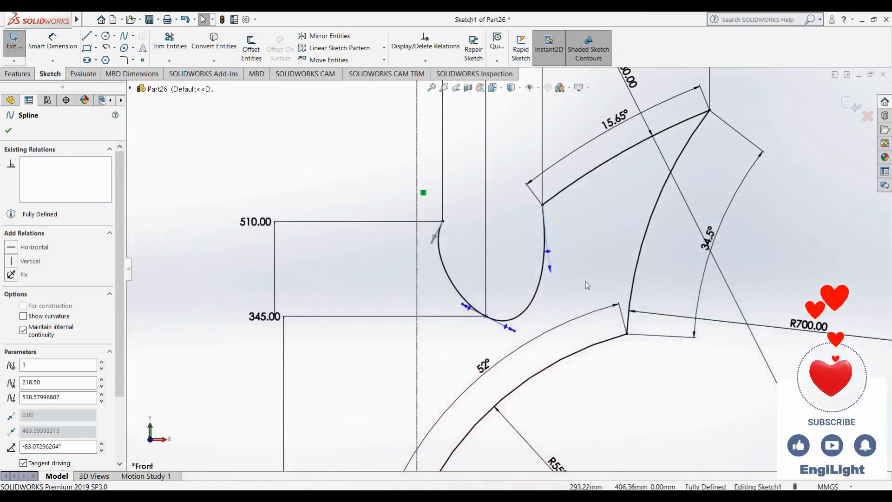
key("Escape")
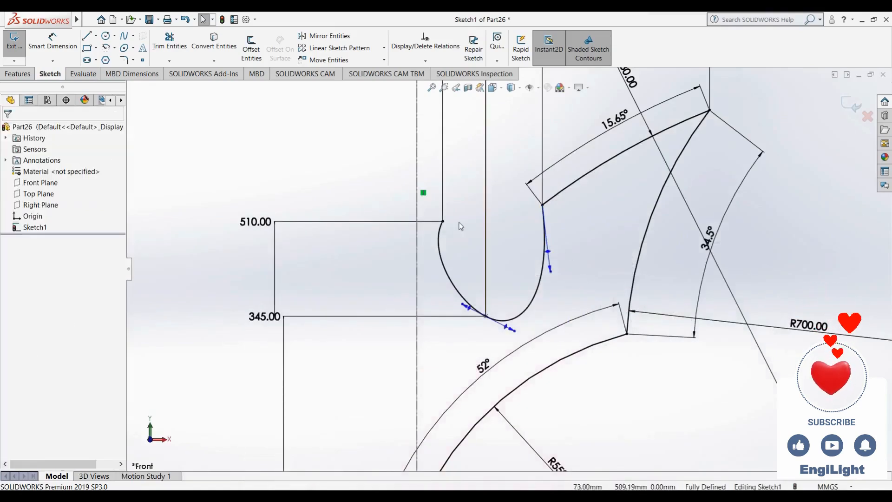
left_click(443, 222)
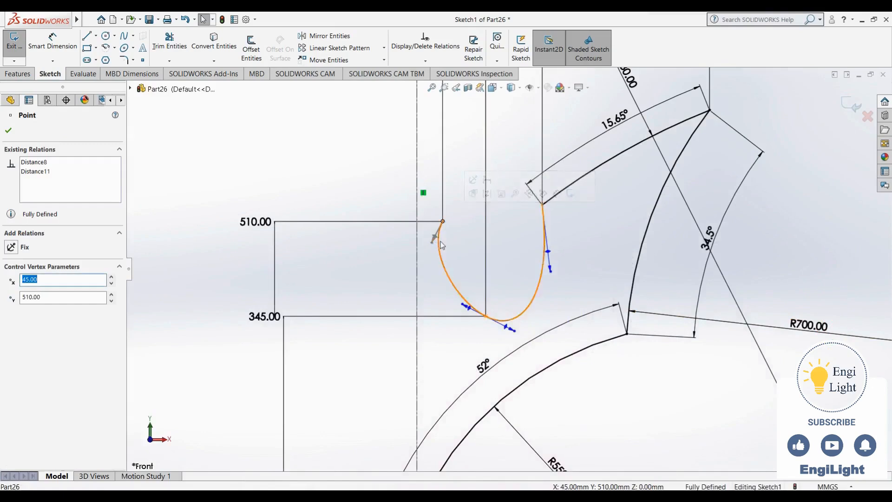
left_click(436, 240)
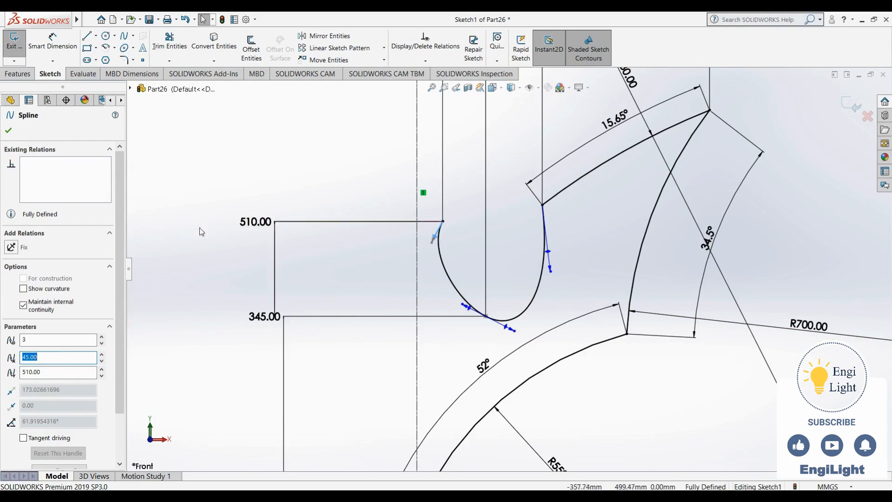
scroll(132, 282, "down", 3)
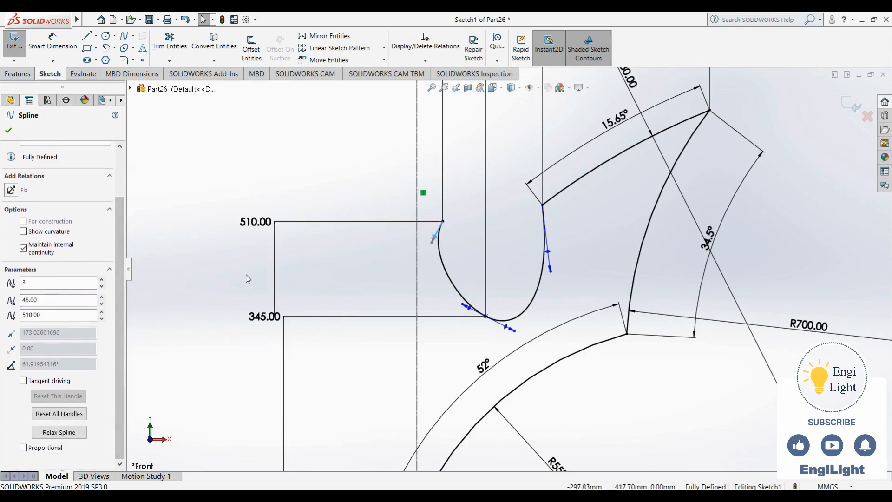
left_click_drag(121, 235, 118, 186)
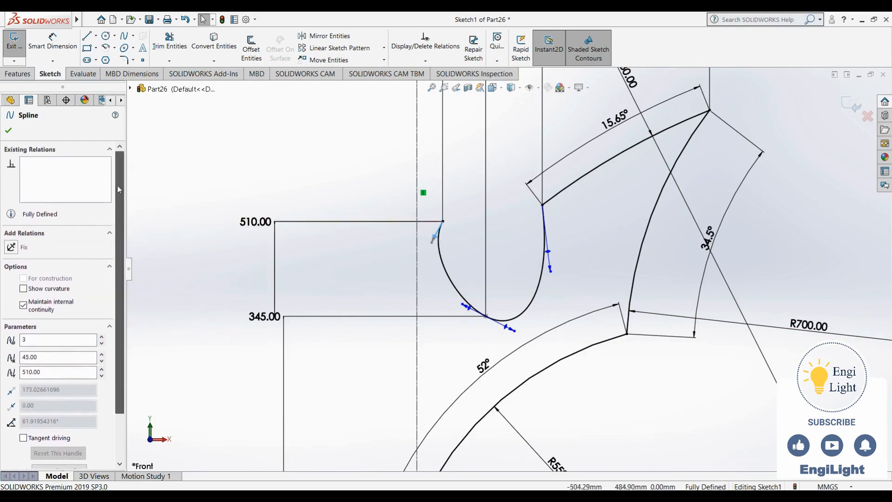
left_click(310, 171)
Step: Lengthen the tangent handle at the spline's free end, swing it downward and give it a Vertical relation
left_click(444, 221)
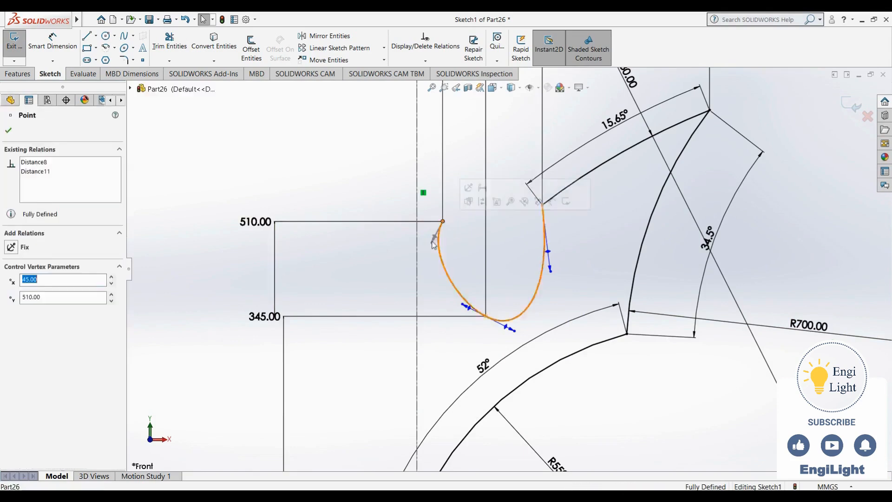
left_click_drag(431, 251, 423, 268)
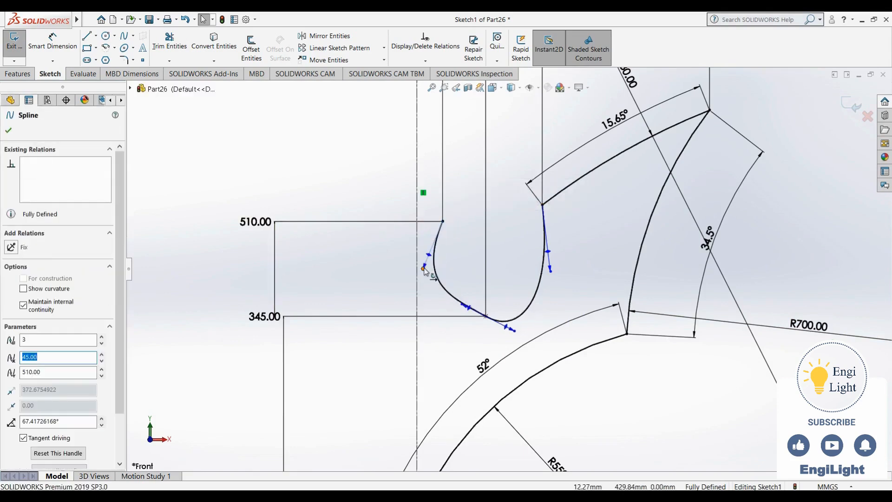
key("Escape")
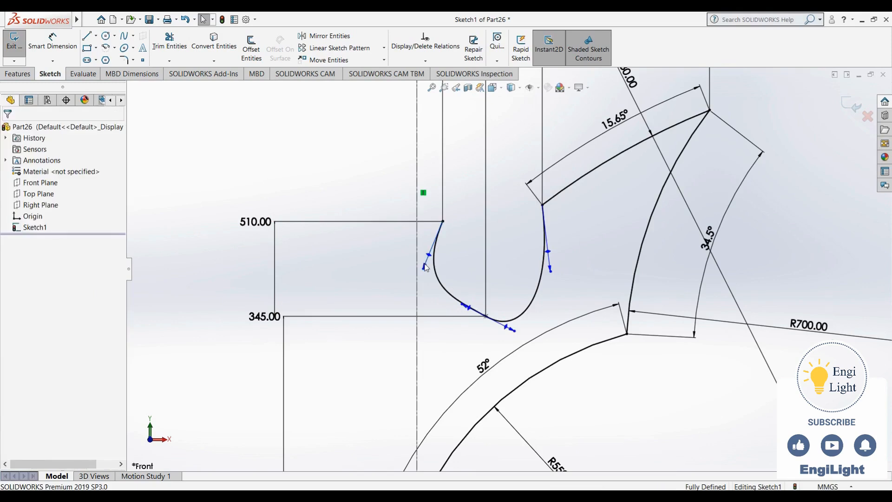
left_click(425, 267)
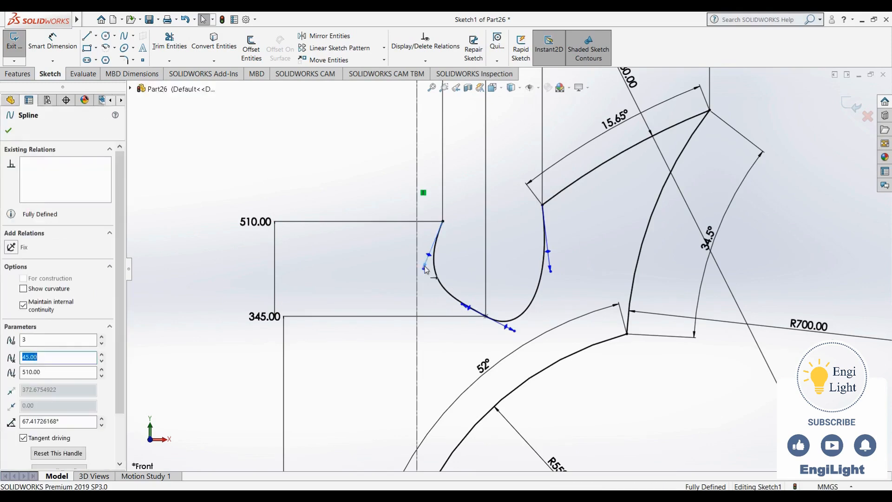
left_click_drag(119, 226, 119, 276)
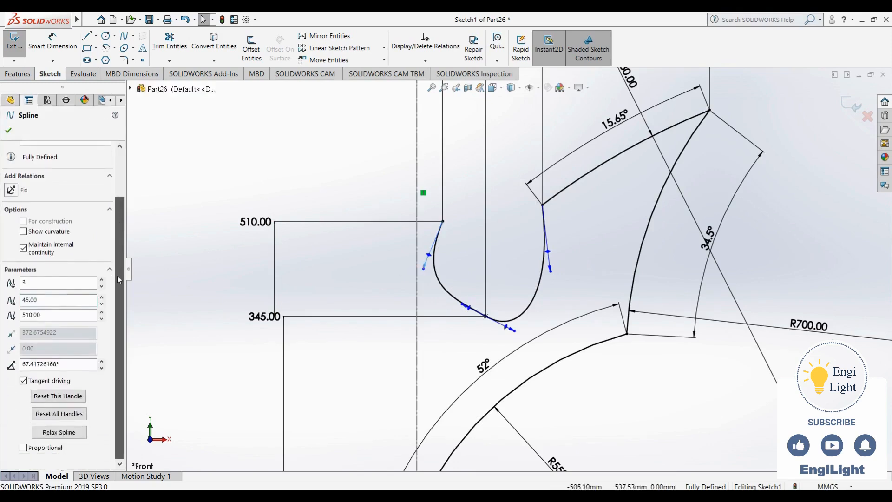
left_click_drag(423, 269, 445, 278)
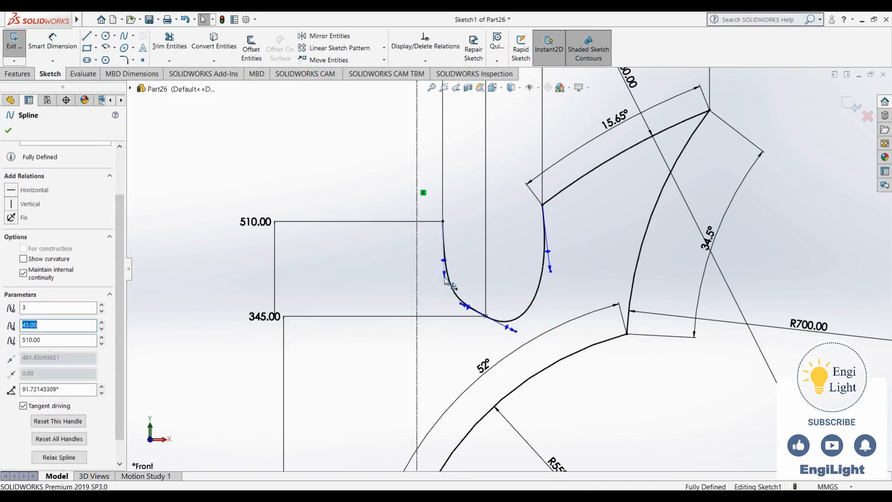
left_click(31, 205)
left_click(364, 185)
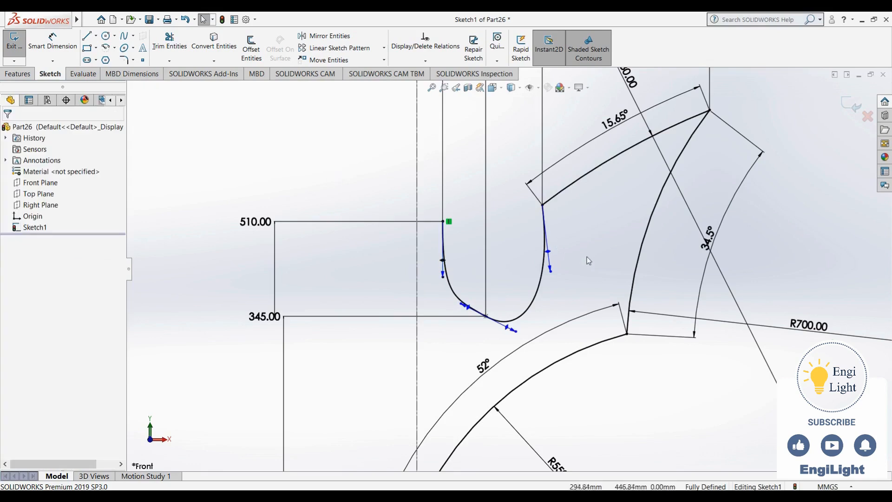
Step: Straighten the spline's tangent handle at the top arc's inner end and give it a Vertical relation
left_click(550, 267)
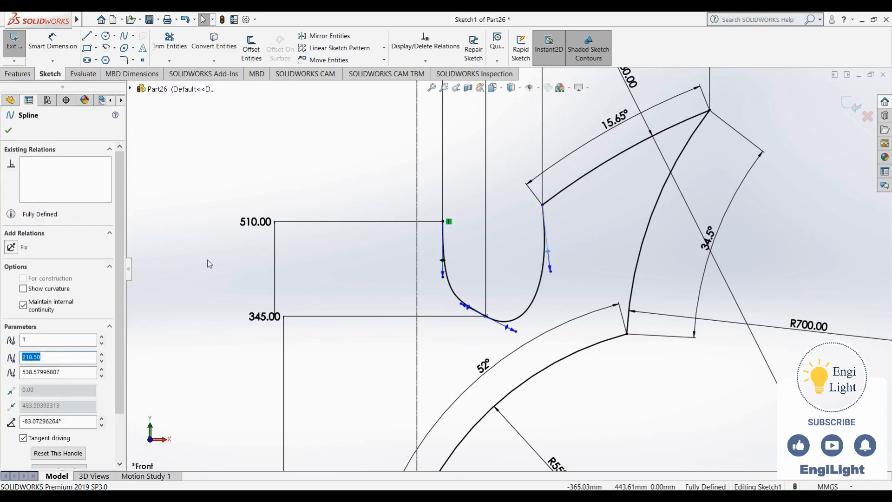
left_click(573, 264)
left_click_drag(551, 274, 547, 253)
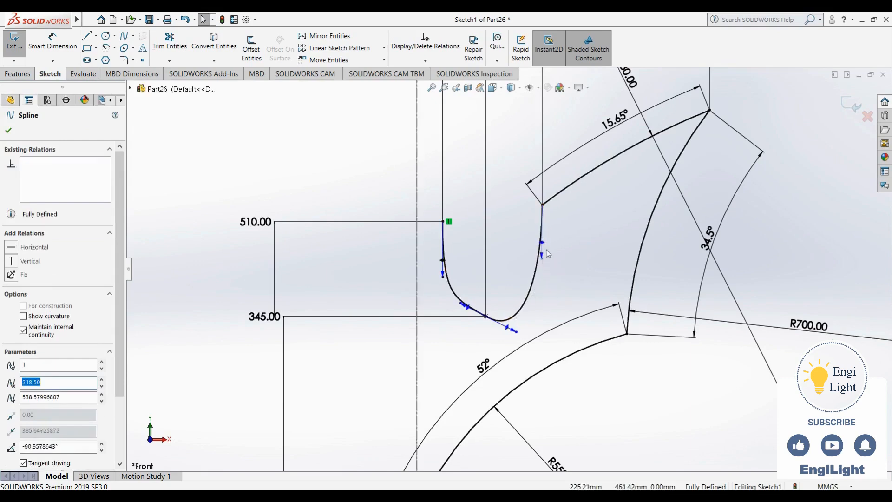
left_click(18, 260)
left_click(366, 160)
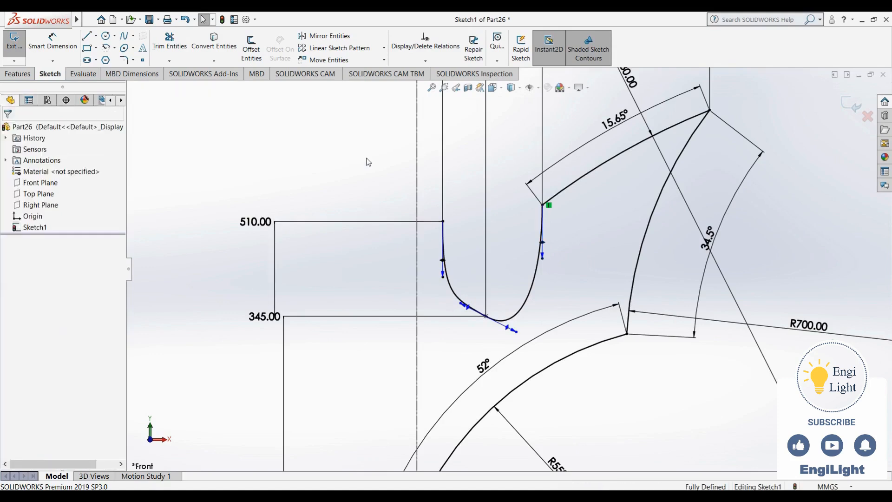
Step: Level the spline's tangent handle at the low point and give it a Horizontal relation
left_click_drag(515, 331, 525, 317)
left_click(32, 249)
left_click(587, 302)
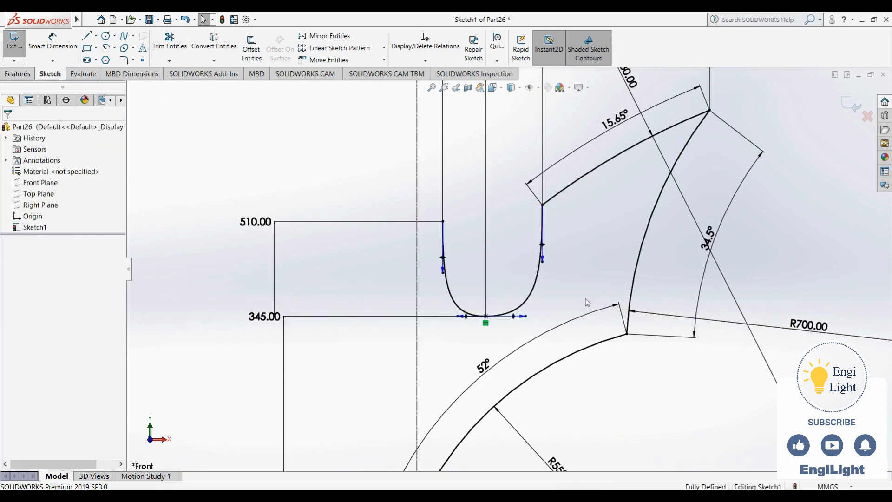
Step: Turn on the display of sketch relations in the graphics area
left_click(540, 88)
left_click(531, 193)
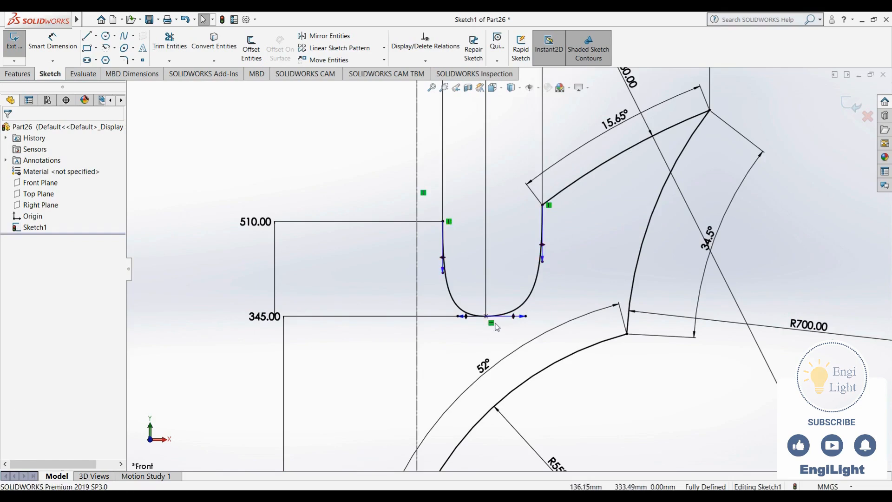
left_click(553, 304)
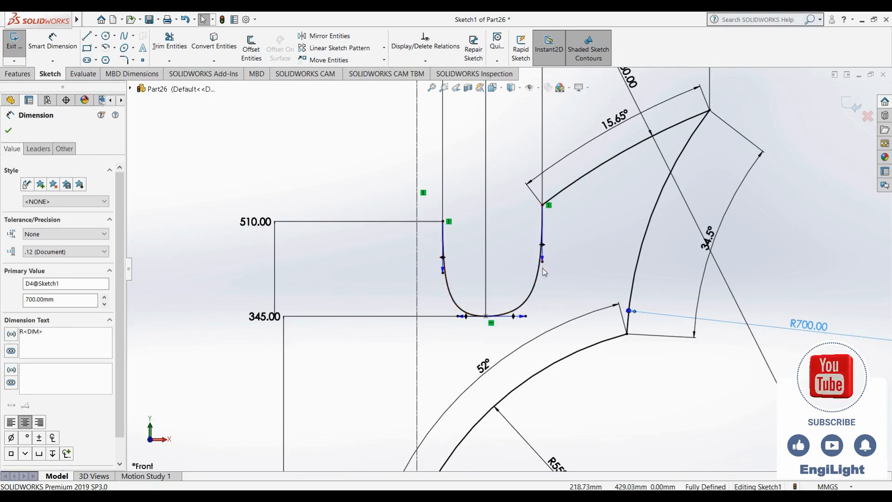
Step: Check the handle weights in reference drawing 21.jpg, and dimension the spline's tangent handle at the top arc's inner end as 320 mm
left_click(579, 269)
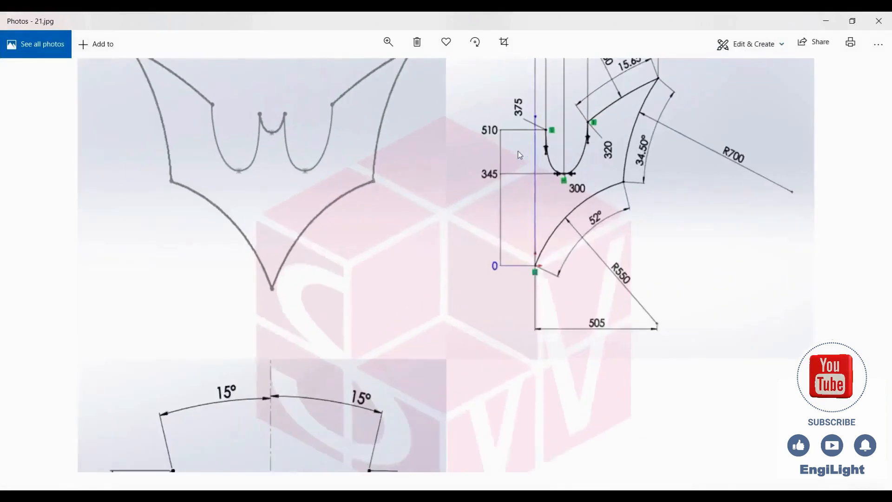
scroll(518, 151, "up", 1)
left_click_drag(518, 151, 596, 212)
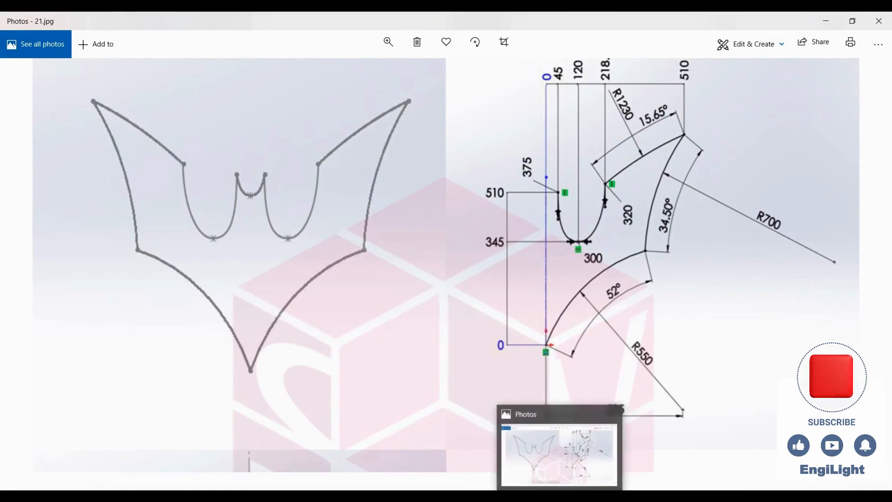
left_click(559, 497)
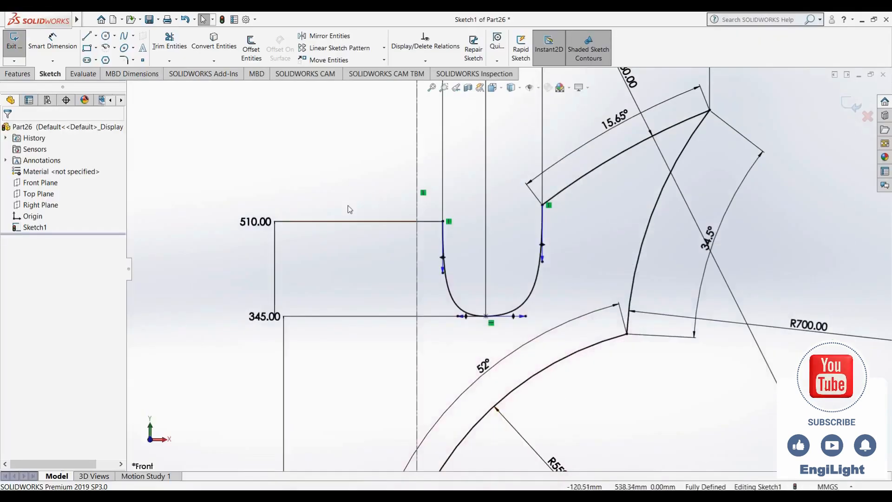
right_click_drag(348, 206, 349, 154)
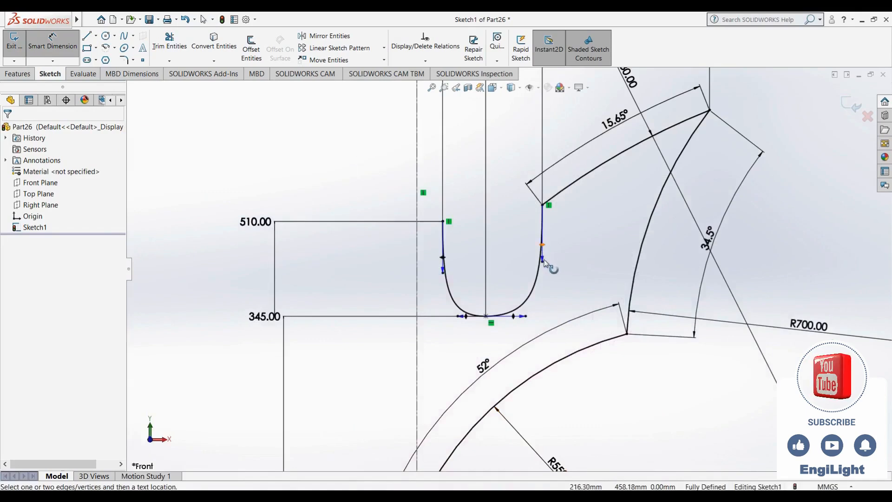
left_click(543, 251)
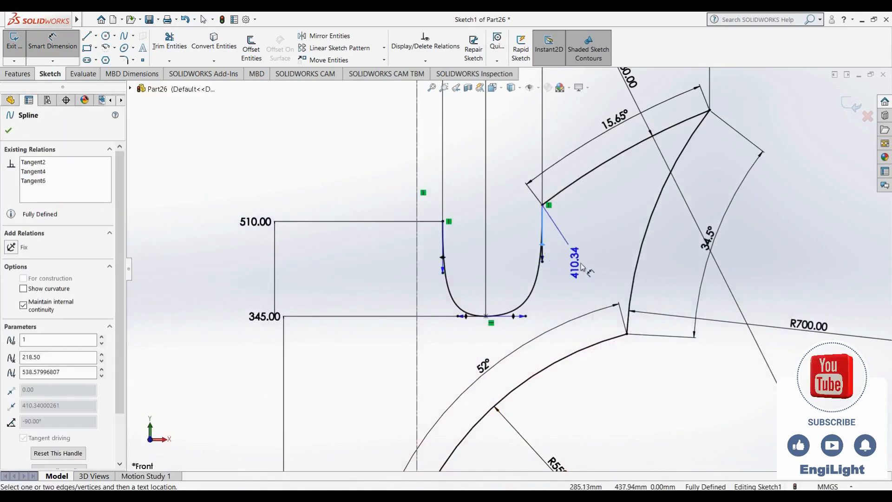
left_click(582, 266)
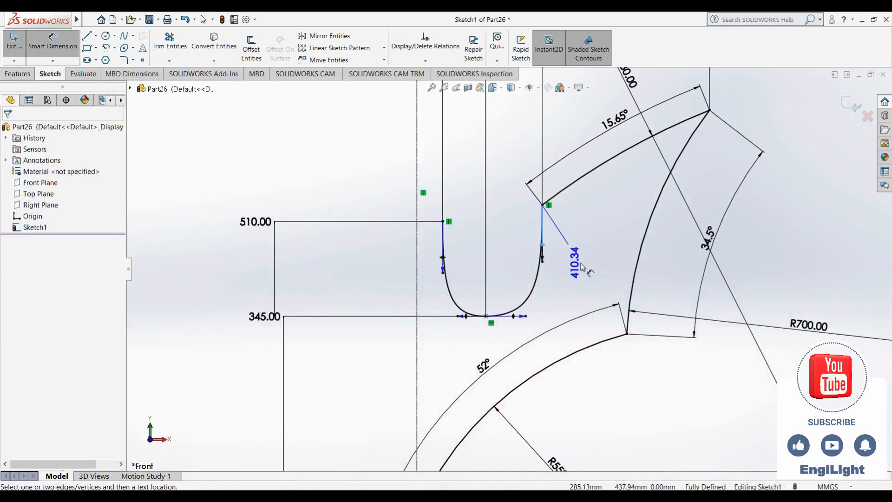
type("320")
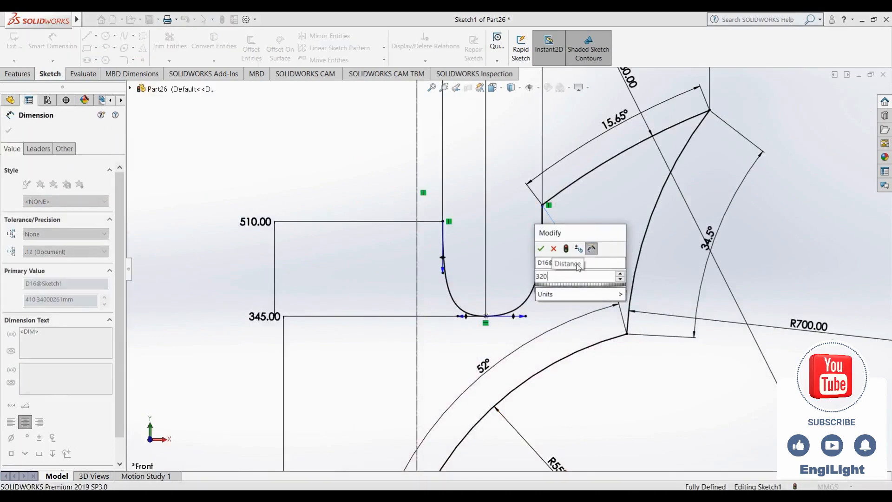
key("Return")
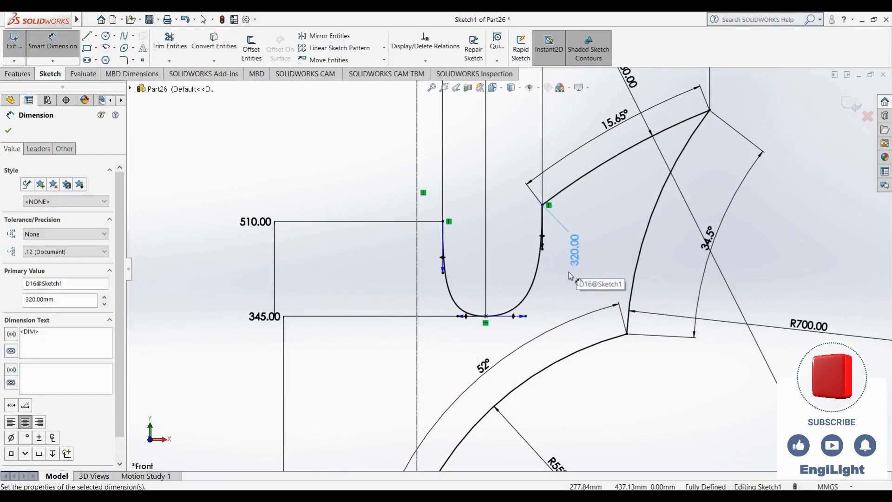
Step: Examine the tangent handle weight at the spline's low point in reference drawing 21.jpg, and return to the SOLIDWORKS sketch
key("alt+Tab")
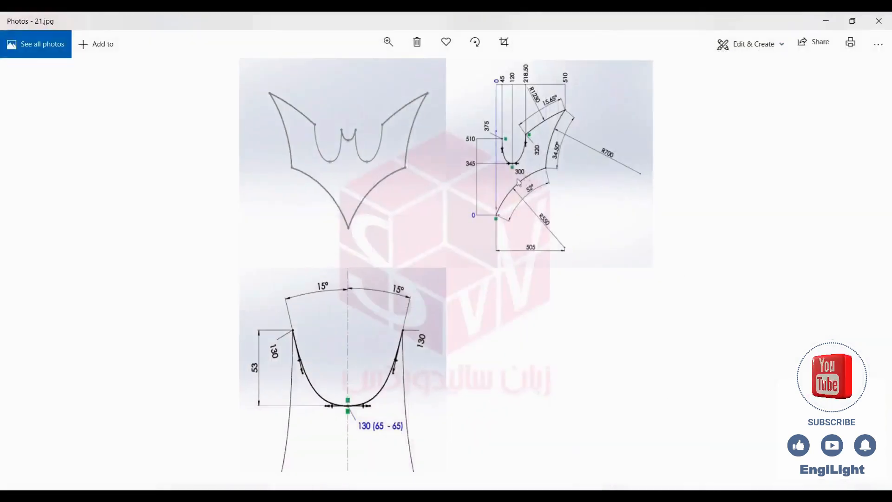
scroll(518, 170, "up", 4, "ctrl")
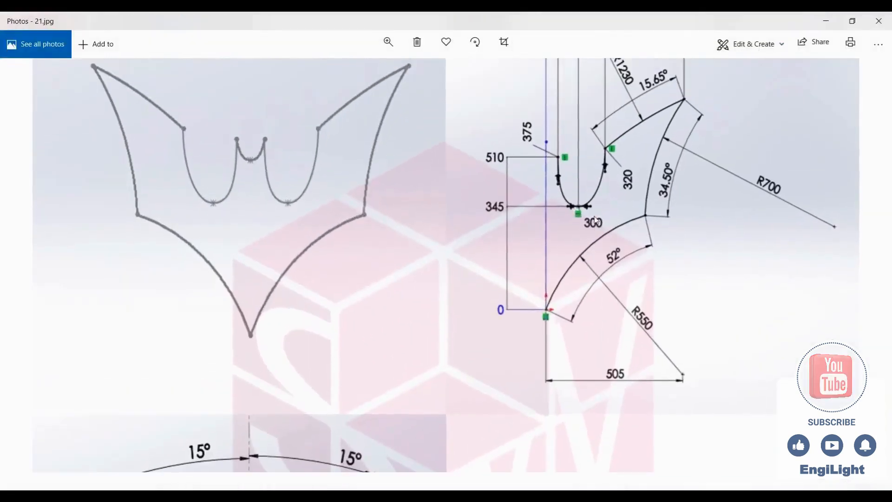
scroll(595, 217, "up", 5, "ctrl")
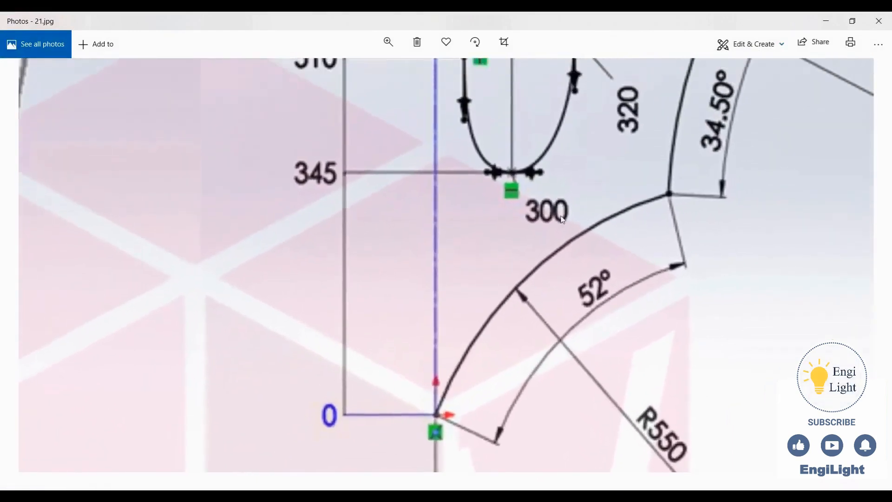
scroll(562, 220, "up", 3)
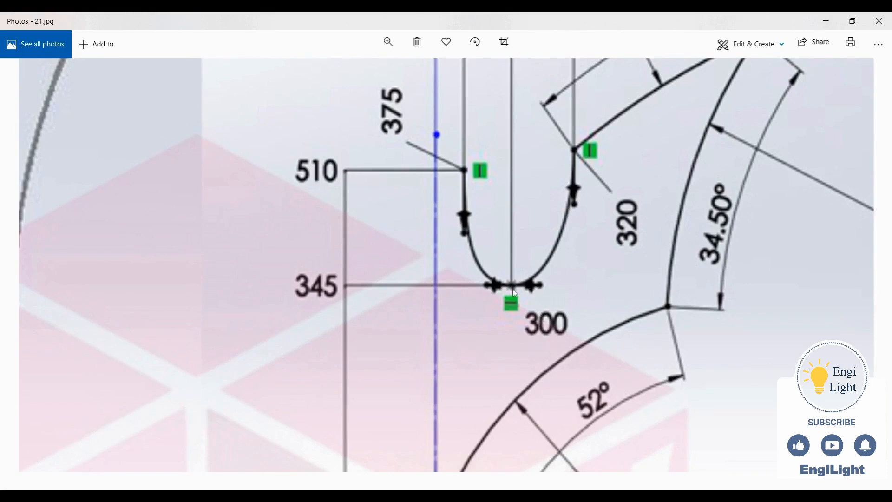
left_click(557, 496)
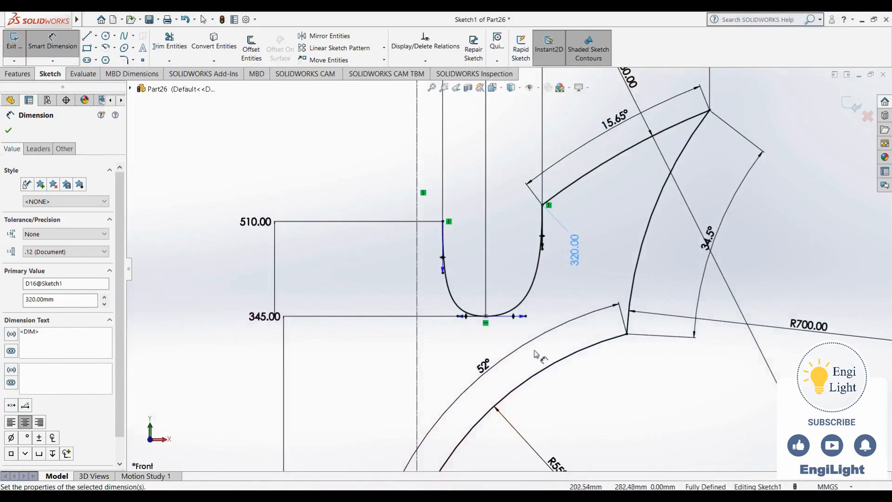
left_click(544, 320)
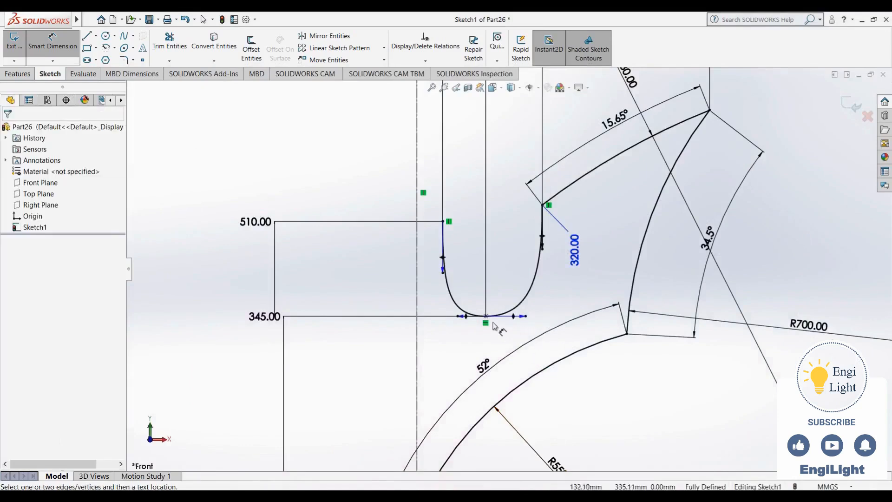
left_click(527, 317)
key("Escape")
key("Escape")
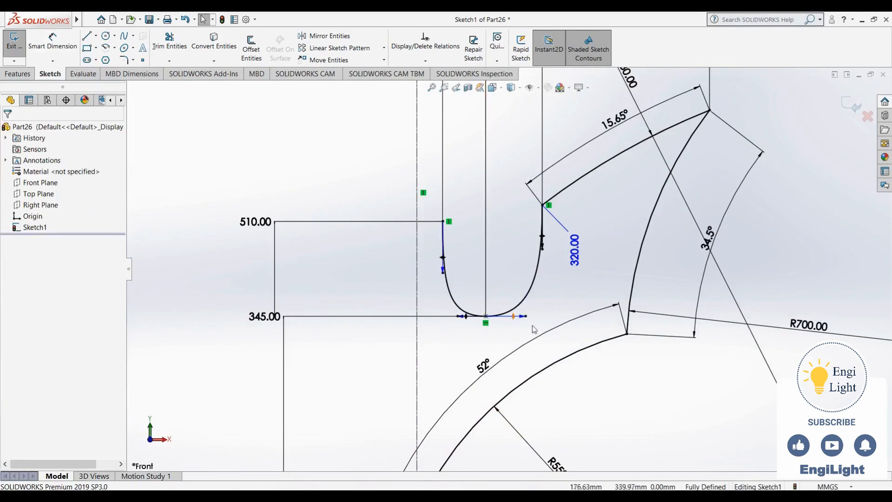
Step: Resize both sides of the spline's tangent handle at the low point to nearly equal weightings of about 153 and 154
left_click_drag(527, 317, 544, 317)
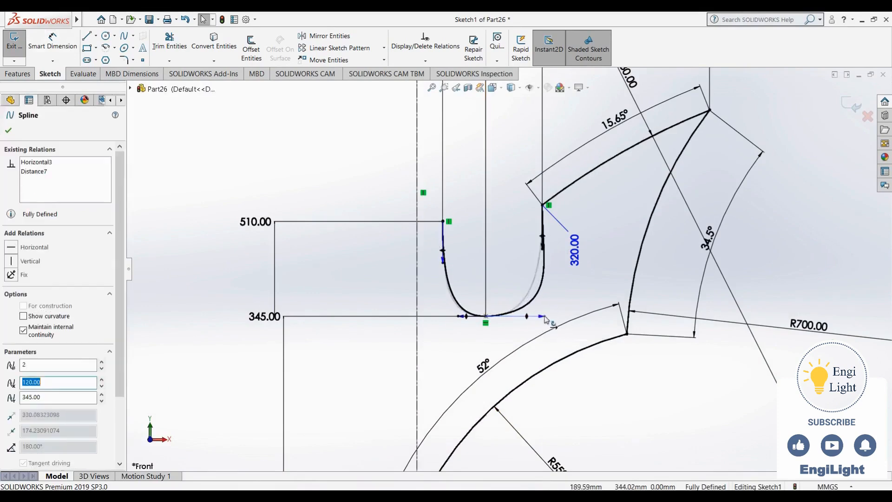
left_click_drag(119, 226, 119, 288)
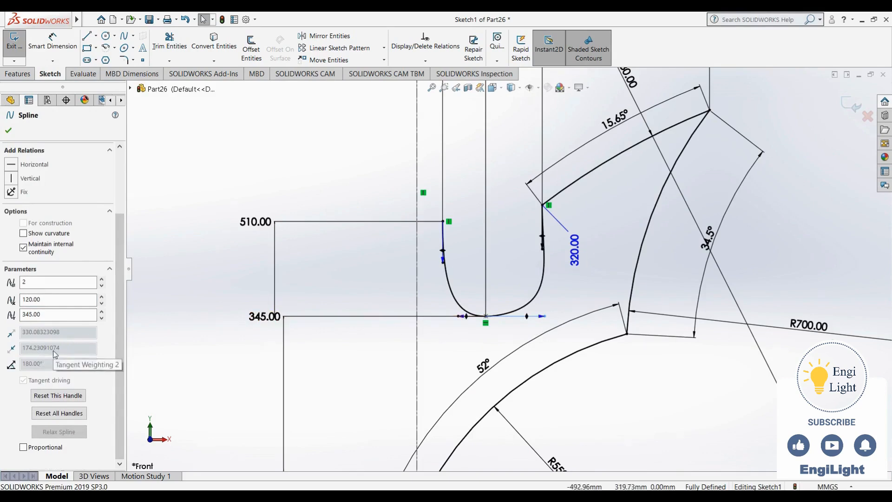
left_click_drag(546, 321, 510, 321)
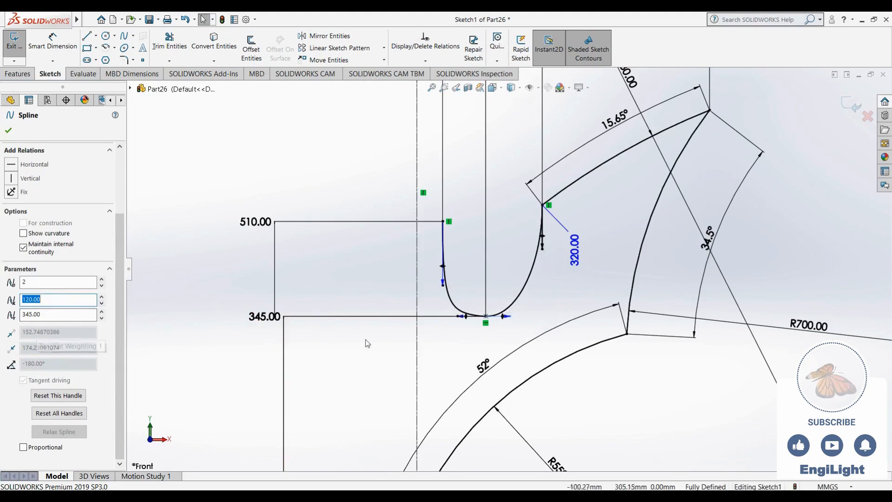
left_click_drag(458, 316, 465, 319)
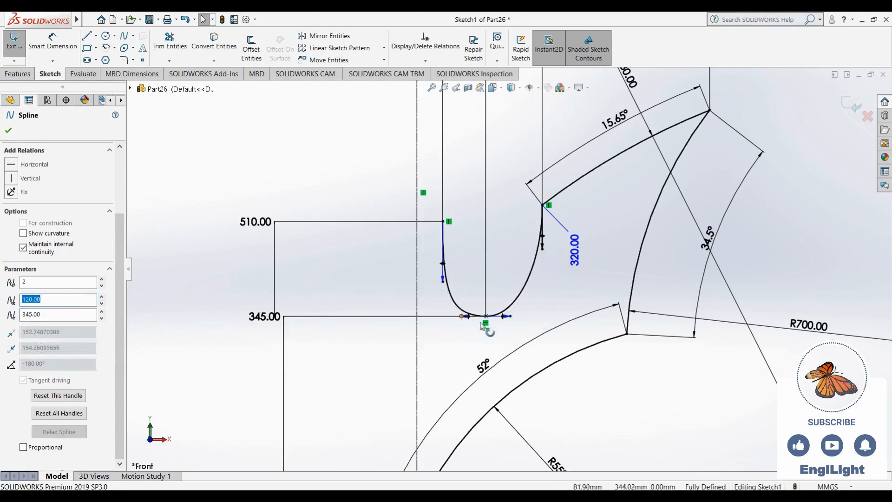
left_click(514, 330)
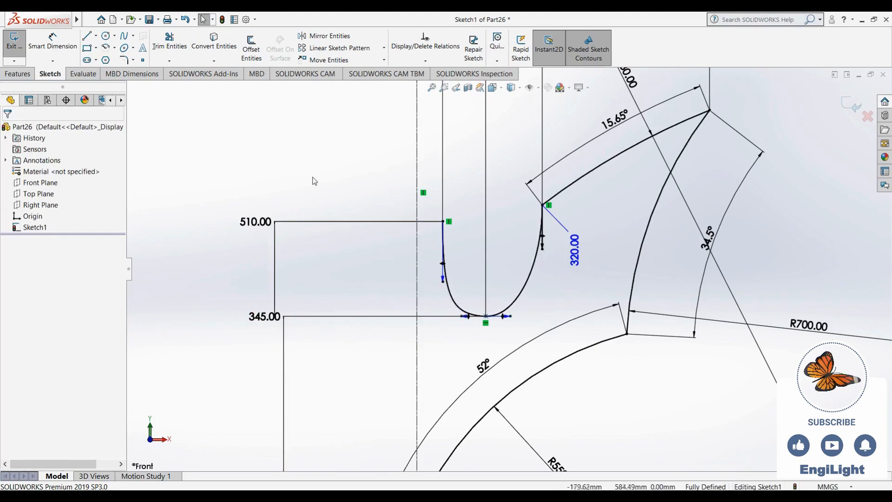
Step: Dimension the spline's tangent handle at the low point as 300 mm and inspect its tangent weightings
left_click(52, 45)
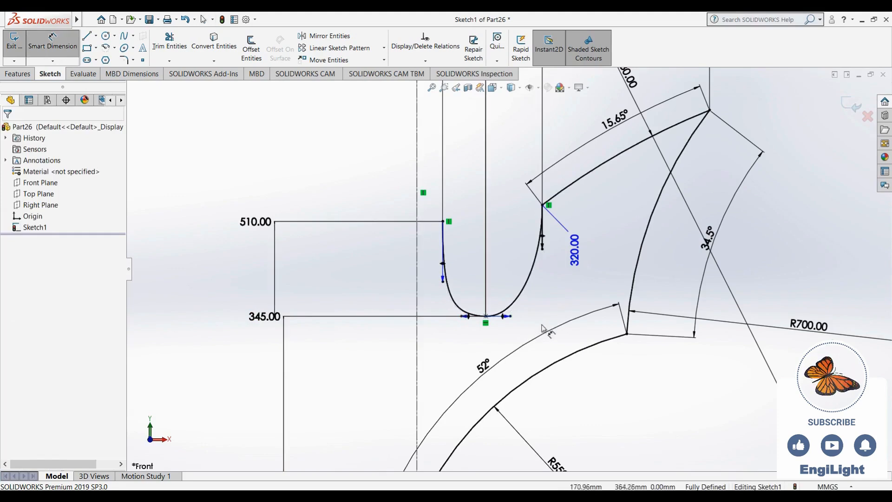
left_click(509, 316)
left_click(509, 343)
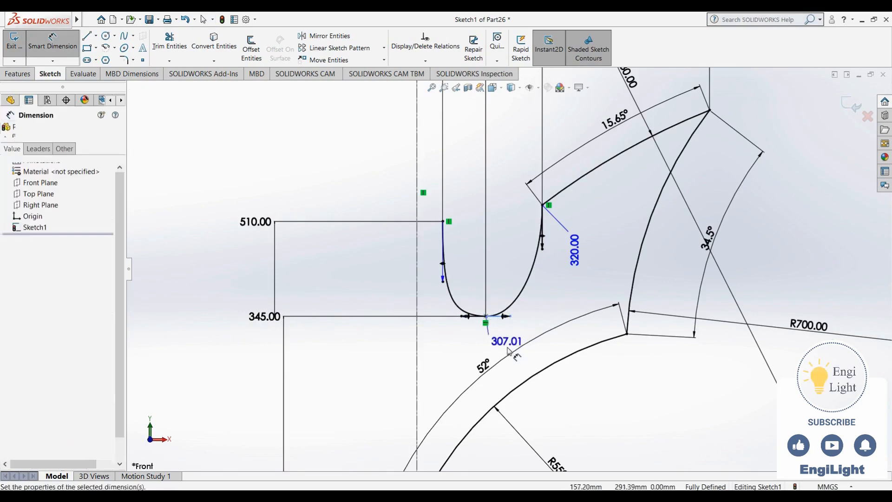
type("300")
key("Return")
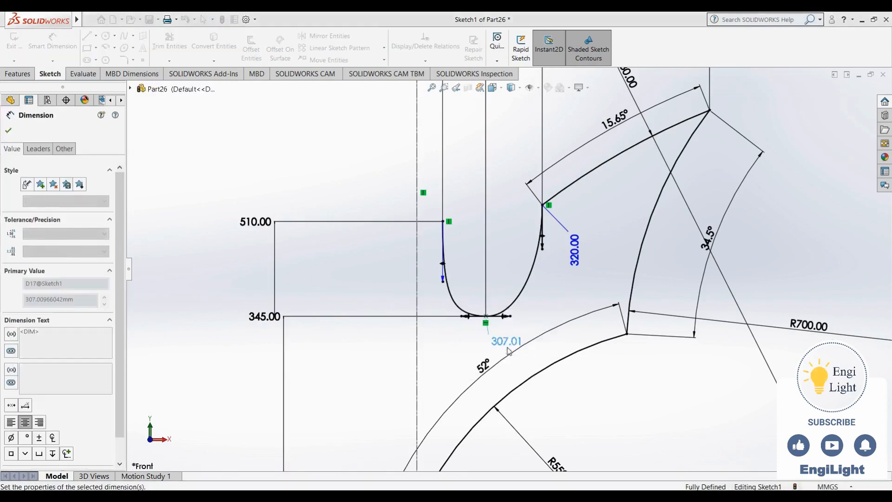
key("Escape")
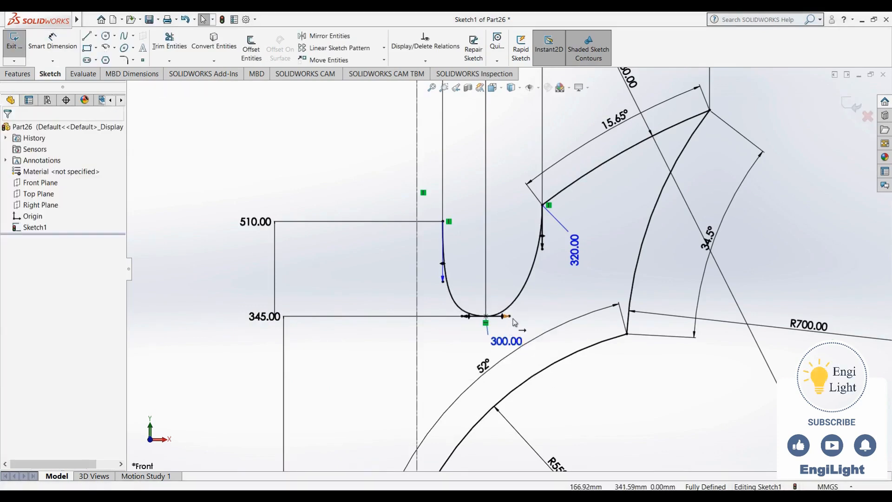
left_click(513, 321)
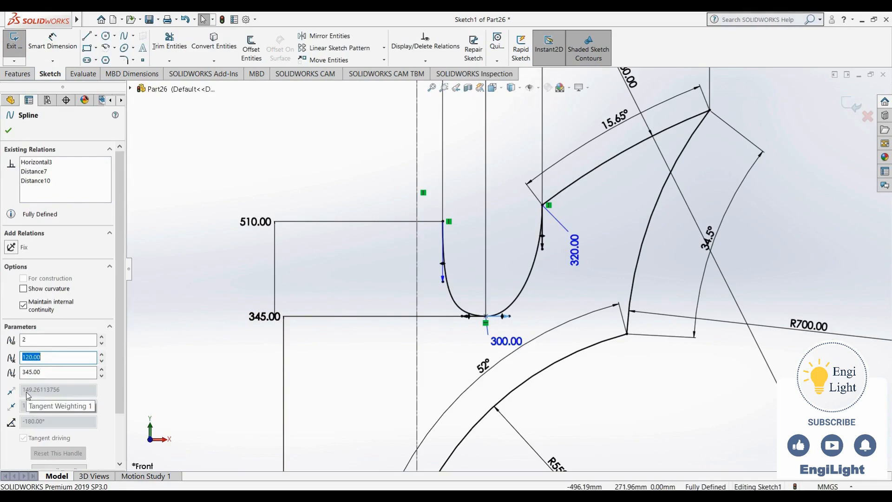
left_click(357, 274)
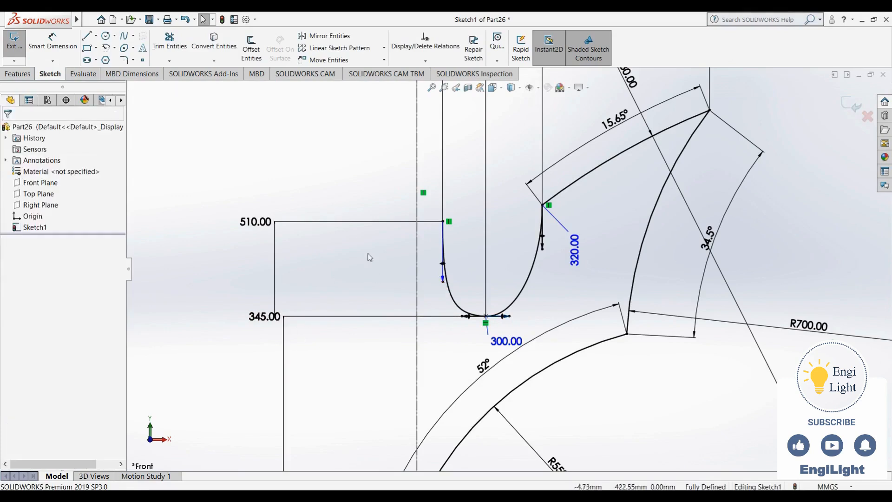
Step: Dimension the tangent handle at the spline's free end as 375 mm, and realign the 510 and 345 ordinate dimensions
left_click(57, 43)
left_click(443, 280)
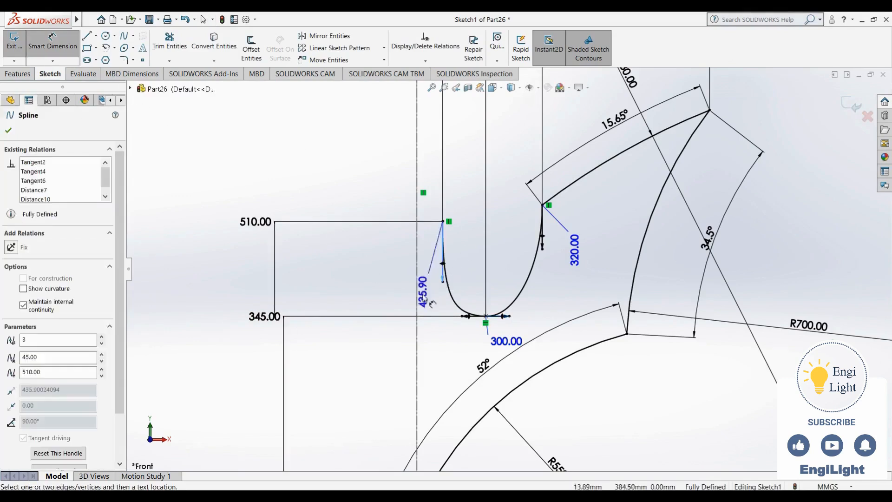
left_click(374, 274)
type("375")
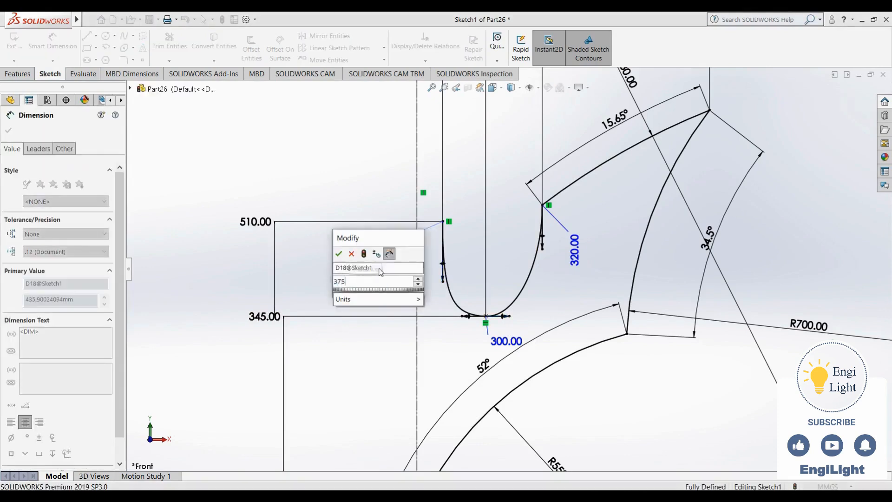
key("Return")
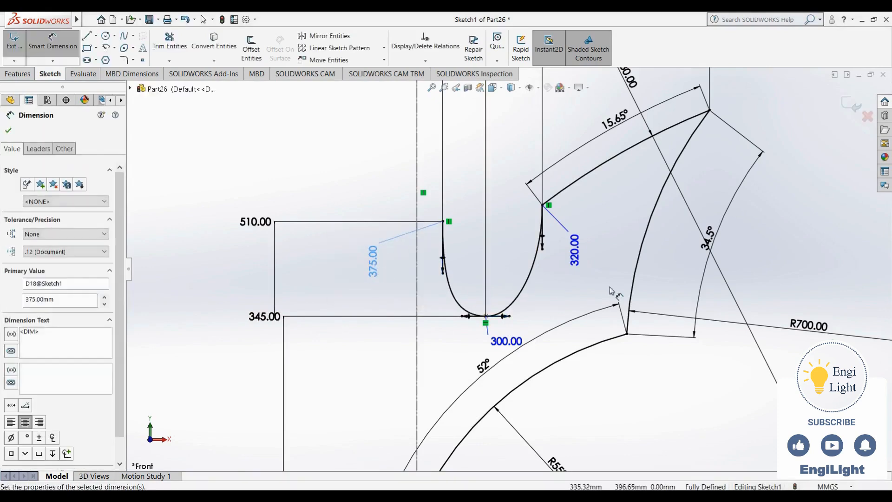
key("Escape")
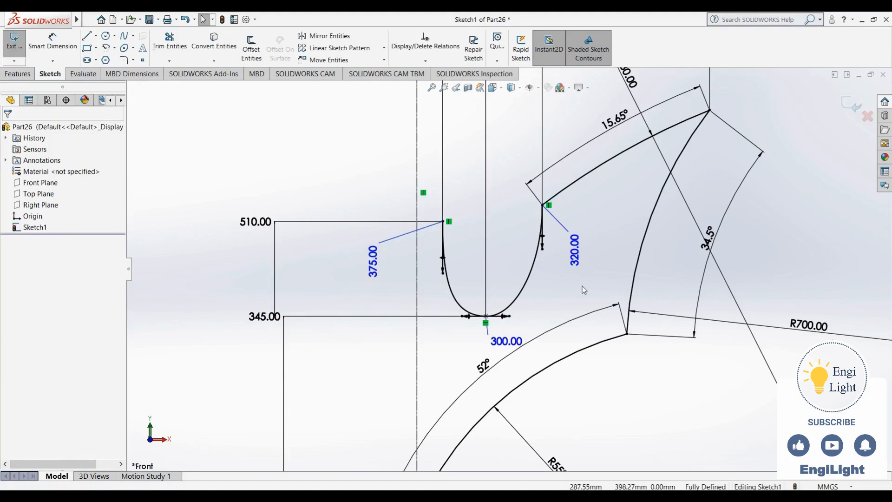
left_click(443, 223)
key("Escape")
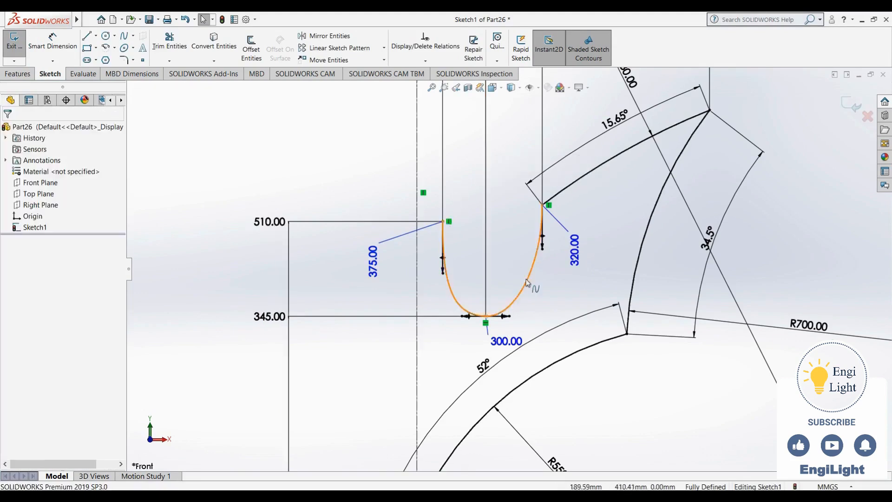
Step: Check the reference drawing 21.jpg, return to the SOLIDWORKS sketch and hide the sketch relation symbols
scroll(527, 283, "up", 3)
scroll(536, 442, "up", 2)
key("alt+Tab")
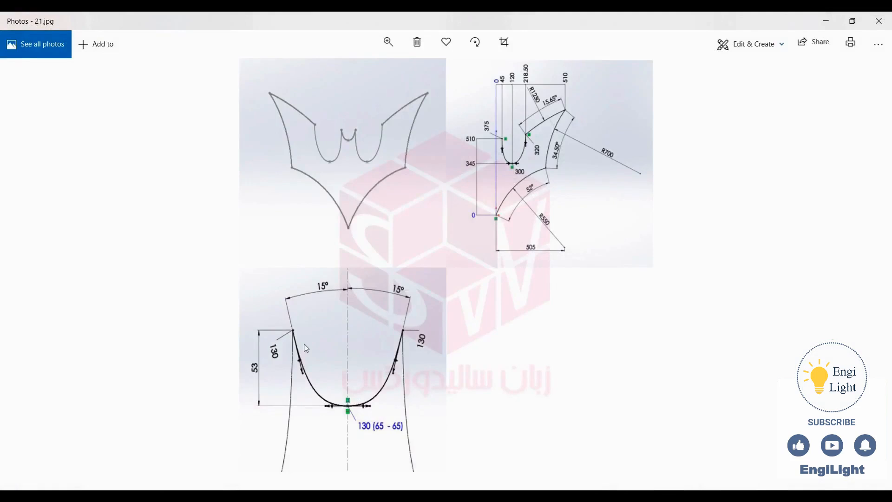
left_click(572, 495)
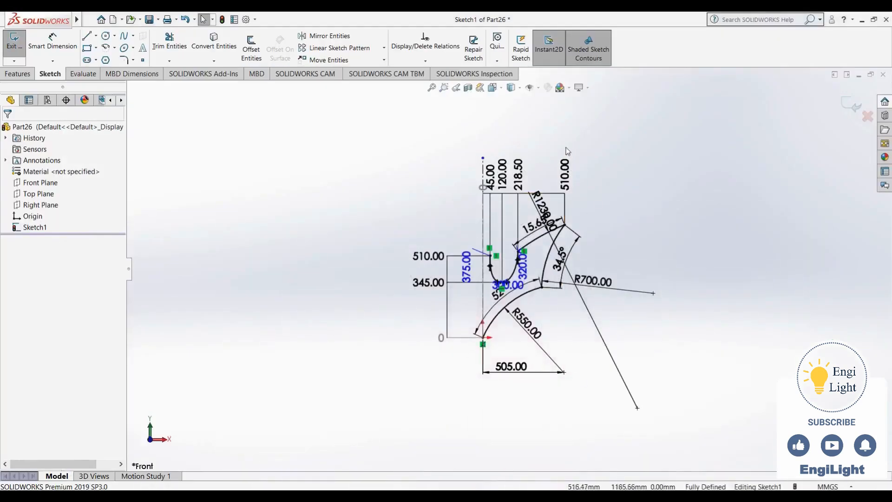
left_click(538, 88)
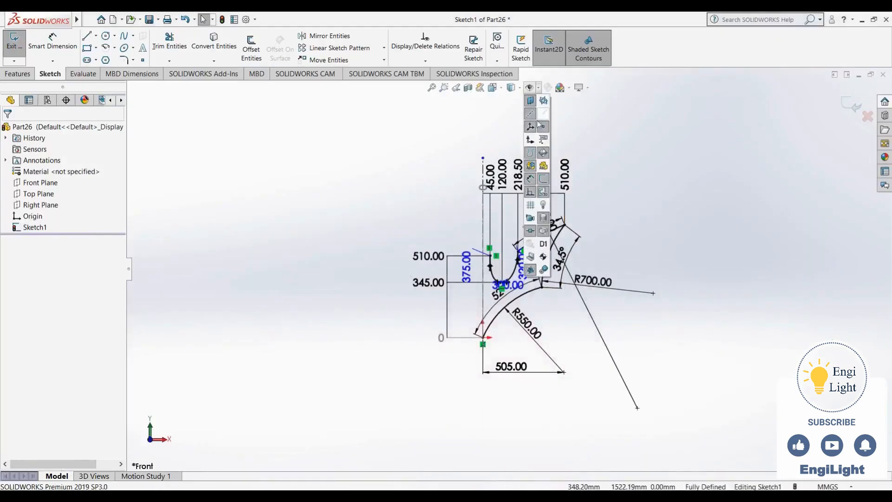
left_click(533, 193)
Step: Mirror the half outline's arcs and spline about the vertical centerline, and exit the sketch
left_click_drag(670, 136, 392, 408)
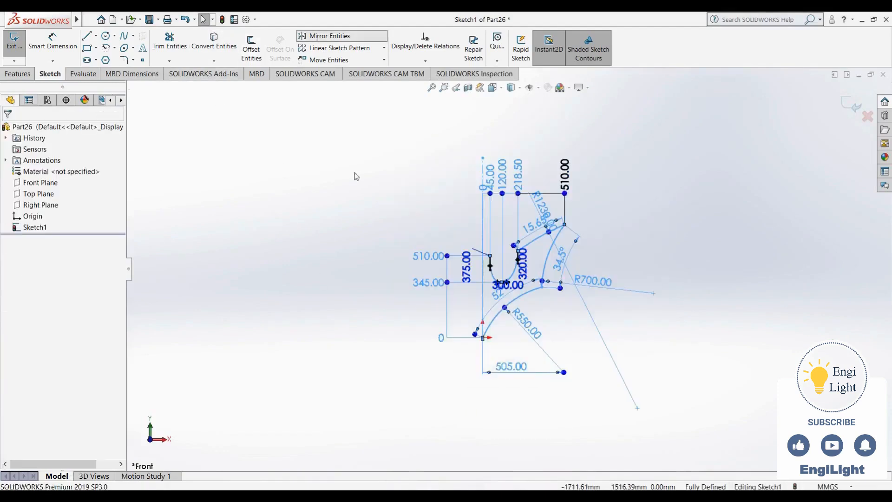
left_click(363, 269)
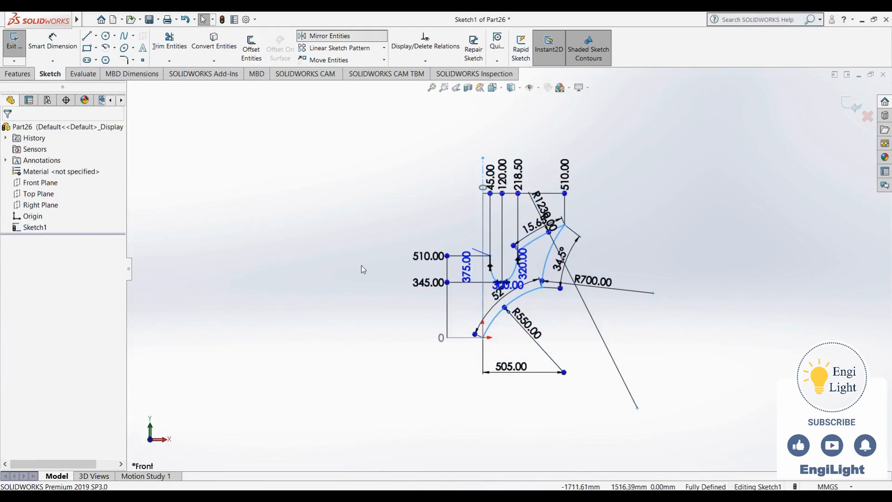
left_click(846, 106)
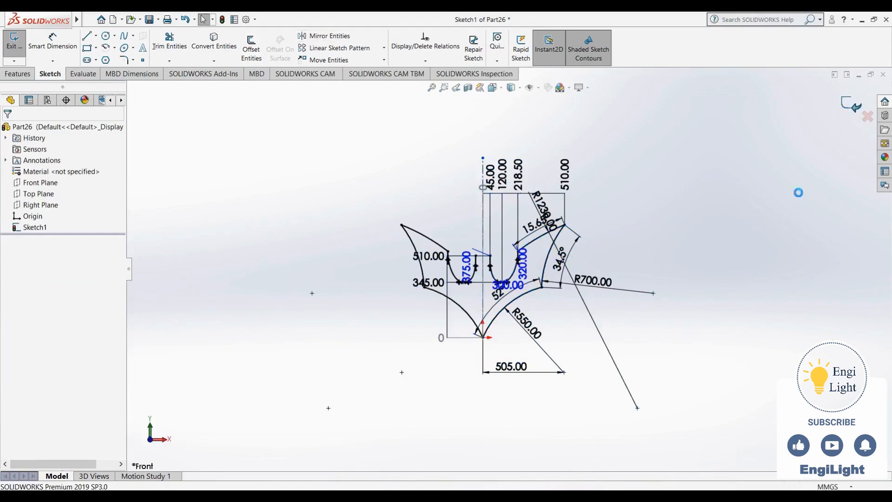
Step: On a new Front Plane sketch, draw a three-point spline joining the two inner spline ends, with its middle point on the centerline
left_click(40, 183)
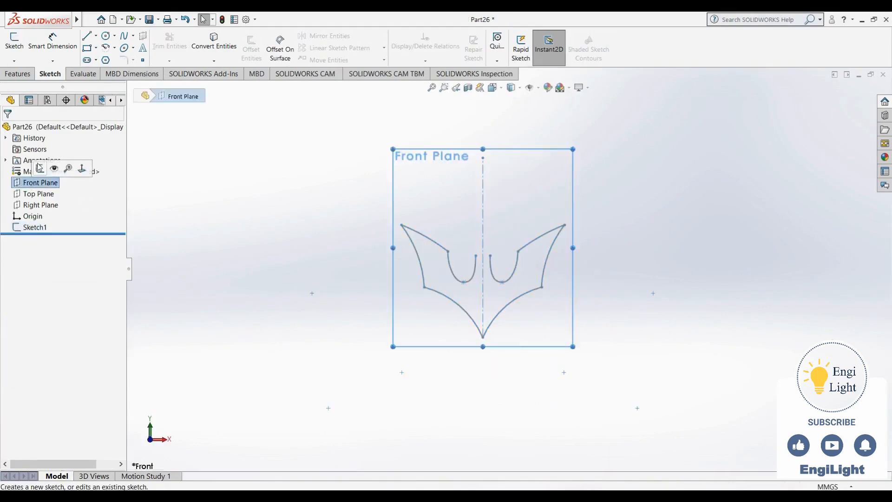
left_click(39, 168)
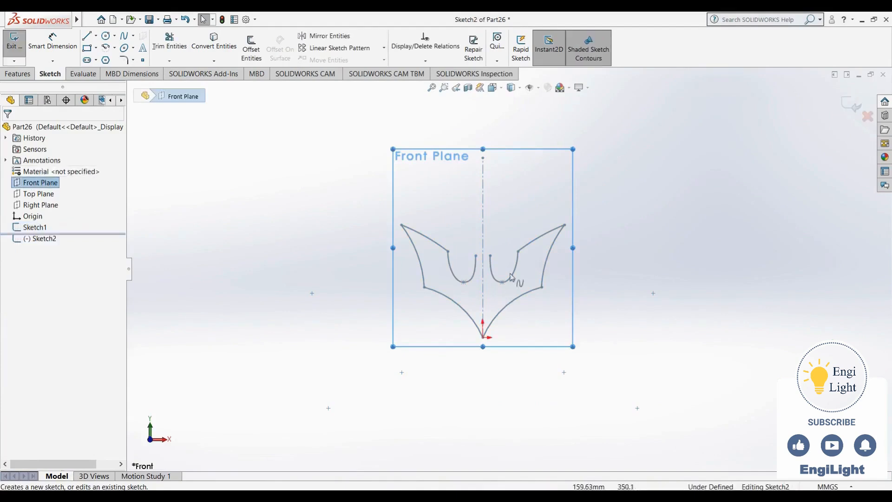
scroll(511, 278, "down", 5)
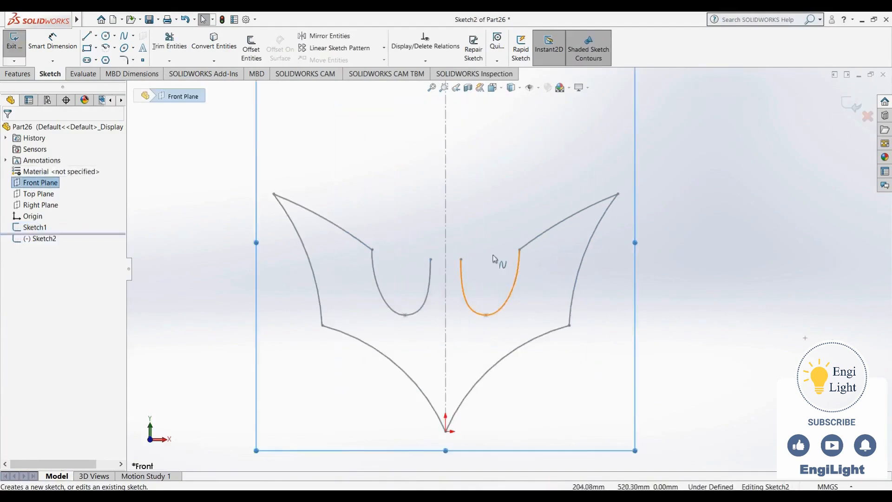
left_click(124, 38)
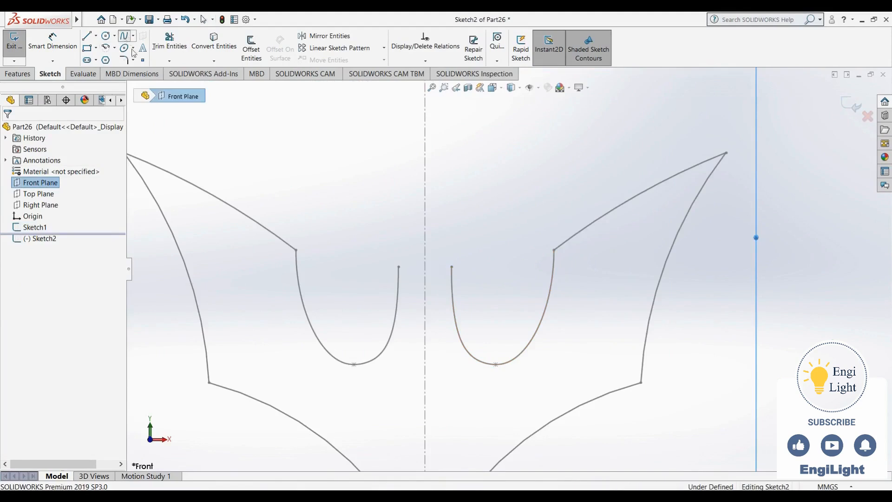
left_click(451, 266)
left_click(424, 348)
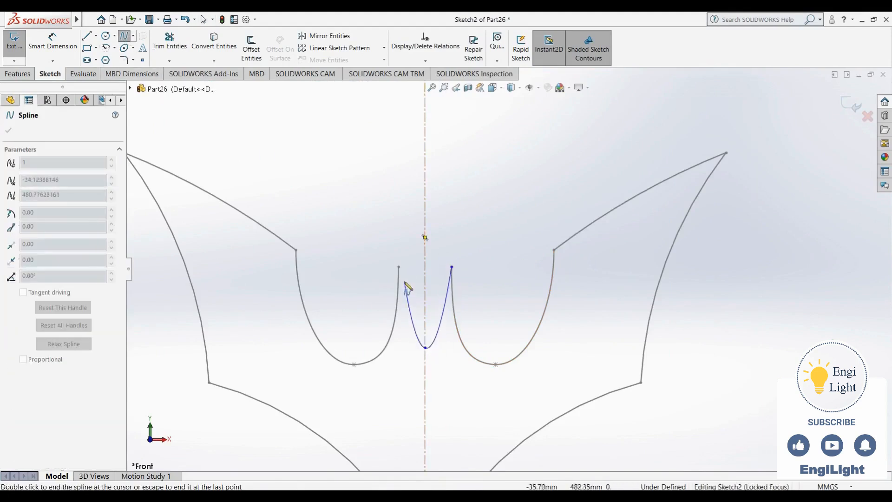
left_click(399, 266)
key("Escape")
scroll(453, 300, "down", 2)
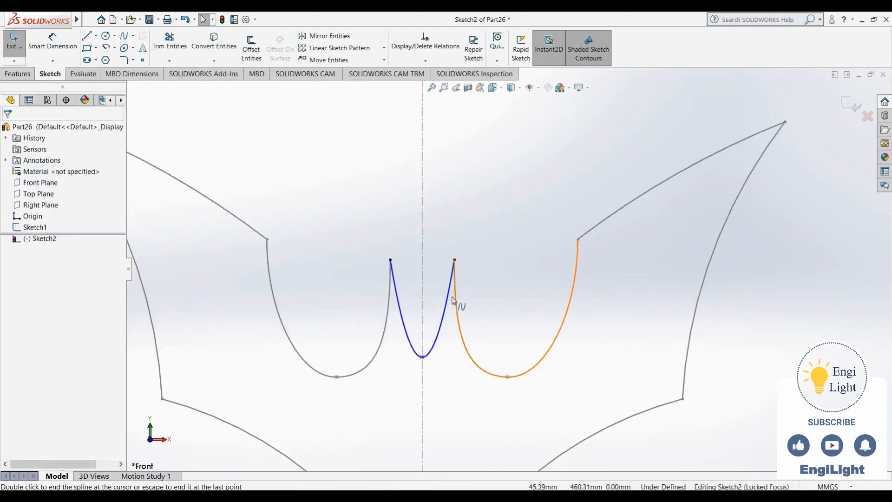
Step: Dimension the vertical distance between the new spline's middle point and its left end as 53 mm
left_click(507, 495)
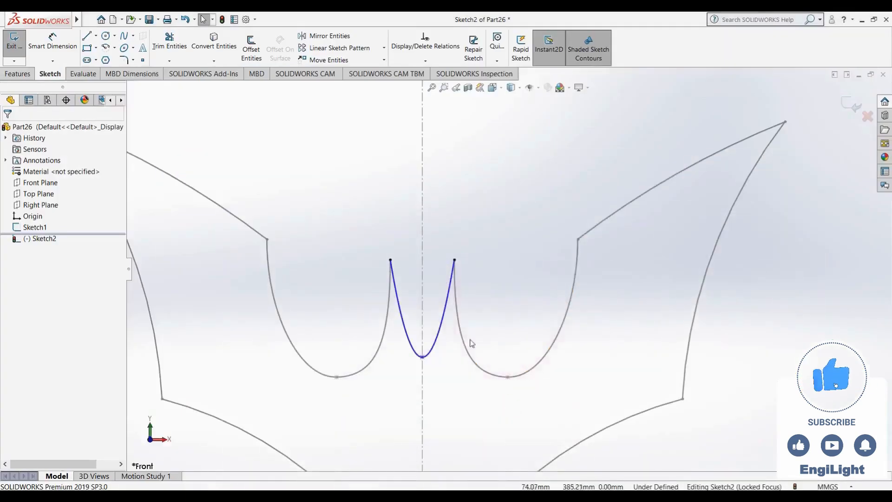
key("d")
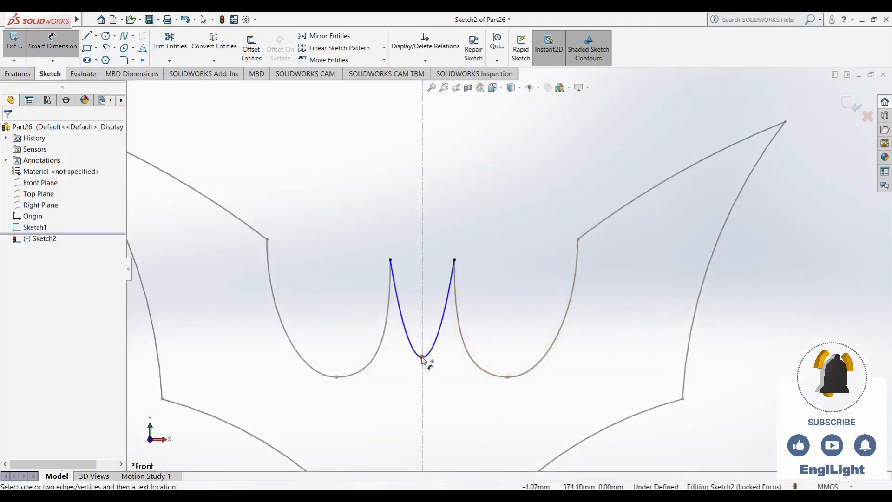
left_click(423, 358)
left_click(391, 261)
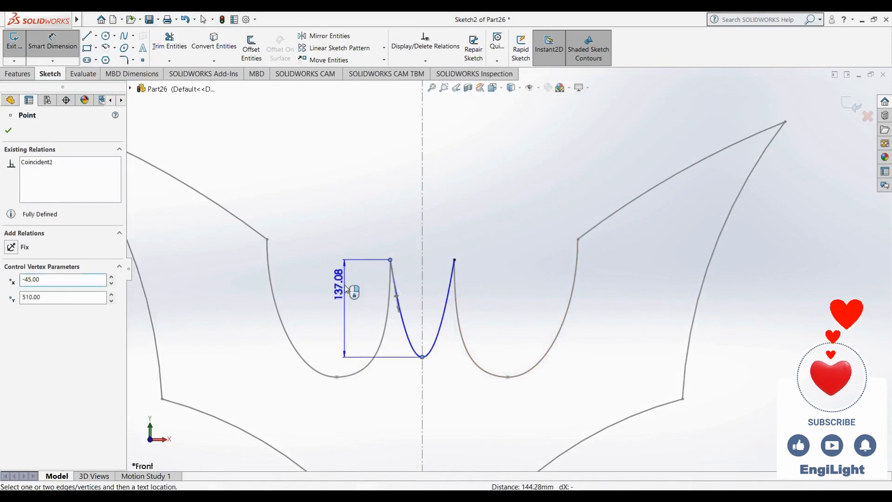
left_click(344, 299)
type("53")
key("Return")
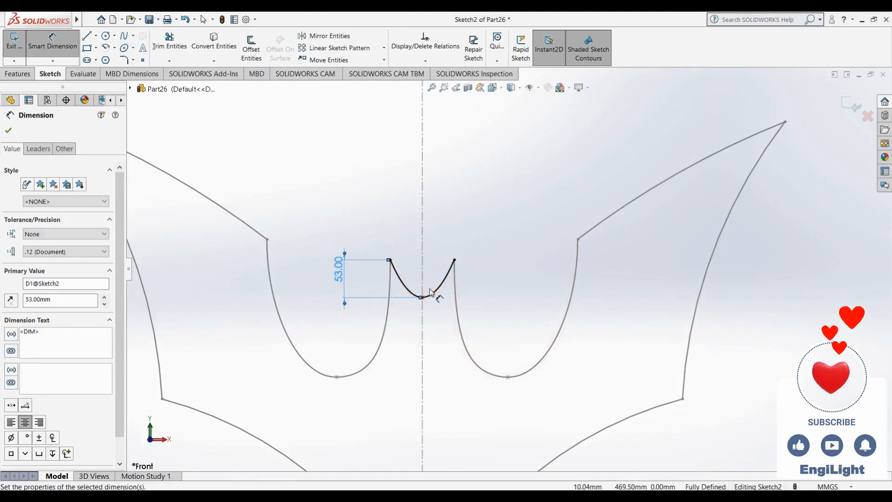
scroll(429, 291, "down", 3)
key("Escape")
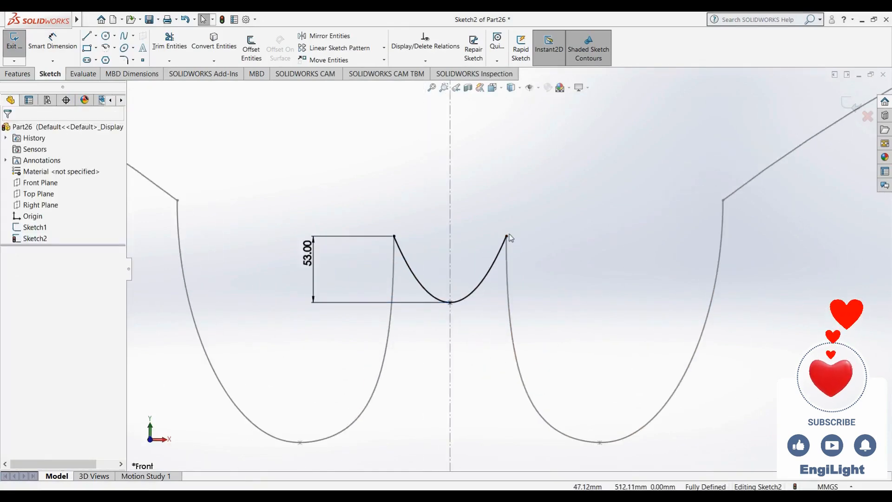
Step: Dimension the angle between the tangent handle at the central spline's right end and the centerline as 15°
left_click(506, 237)
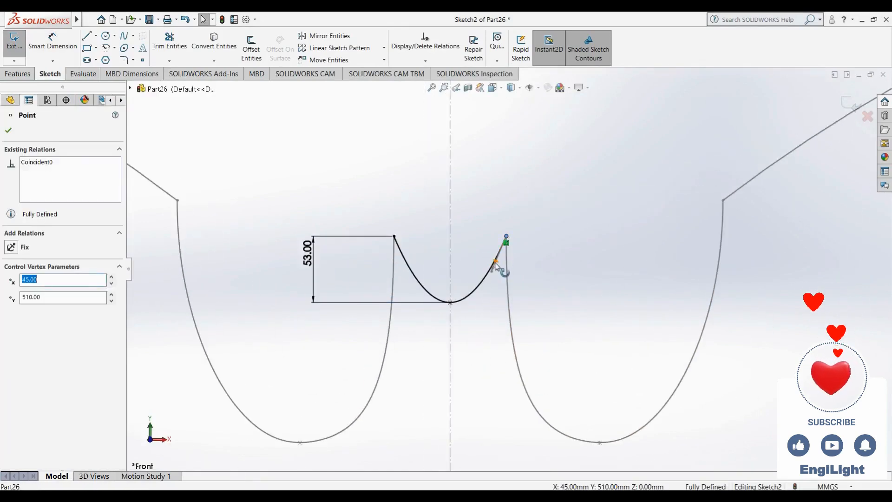
key("Escape")
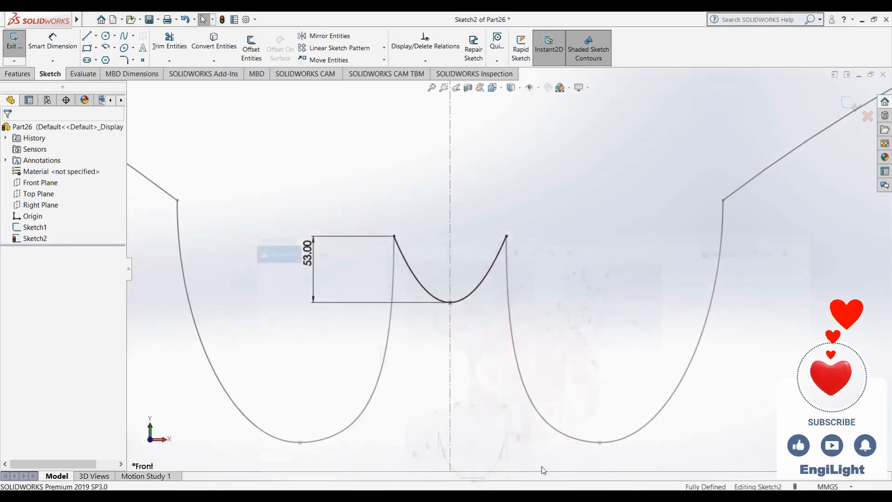
right_click_drag(532, 254, 548, 156)
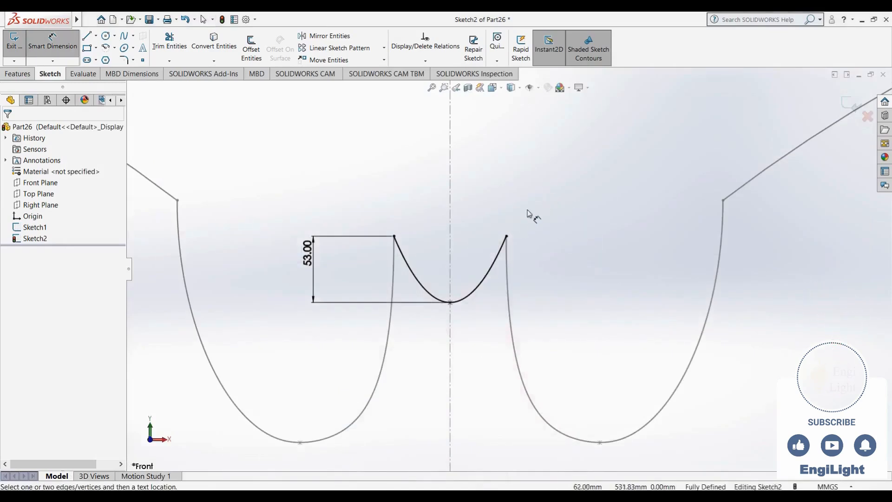
left_click(506, 237)
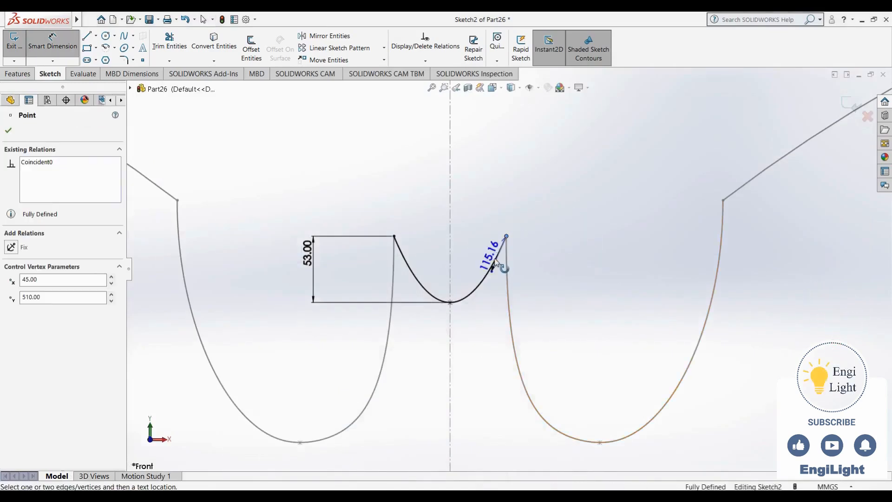
left_click(450, 209)
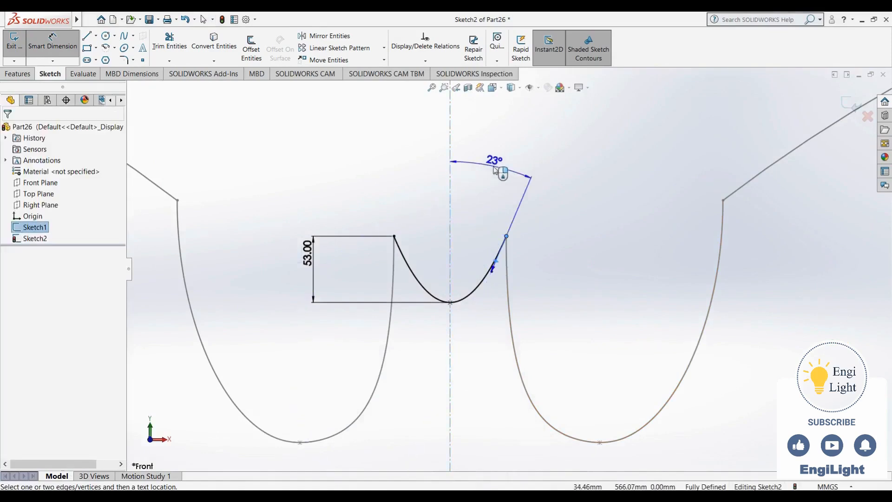
left_click(496, 168)
type("15")
key("Return")
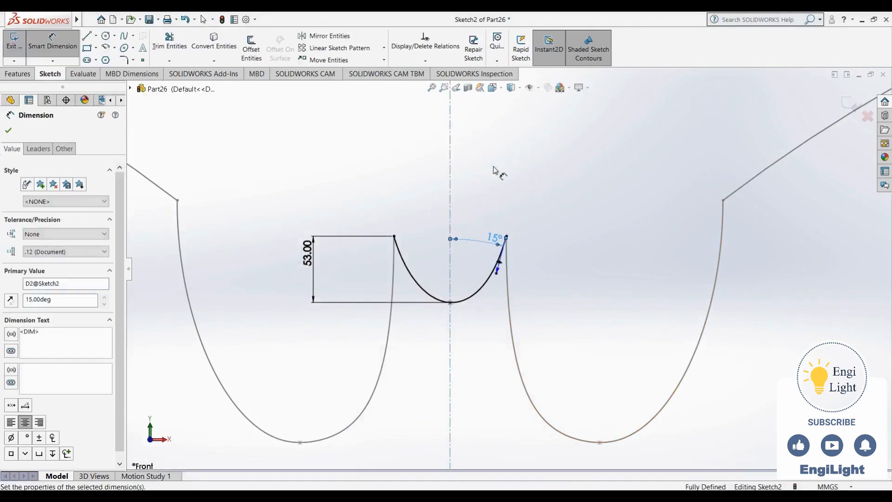
Step: Dimension the tangent handle at the central spline's right end as 130 mm
left_click(501, 266)
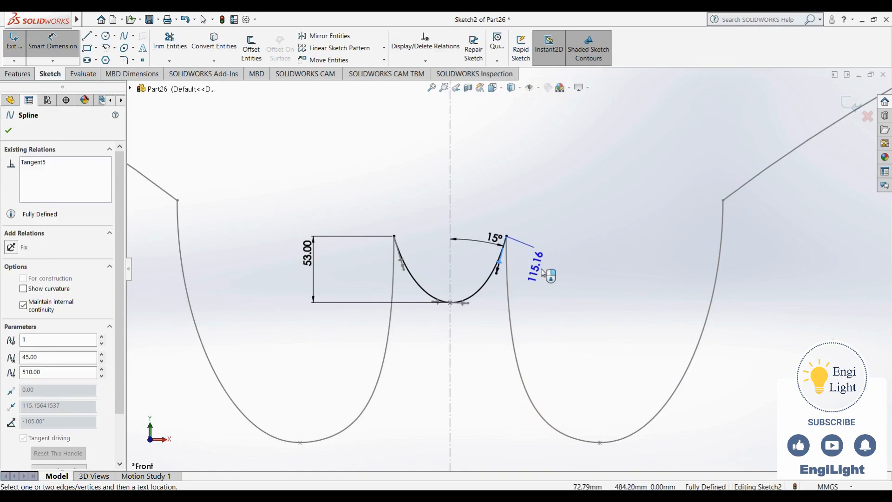
left_click(536, 269)
type("130")
key("Return")
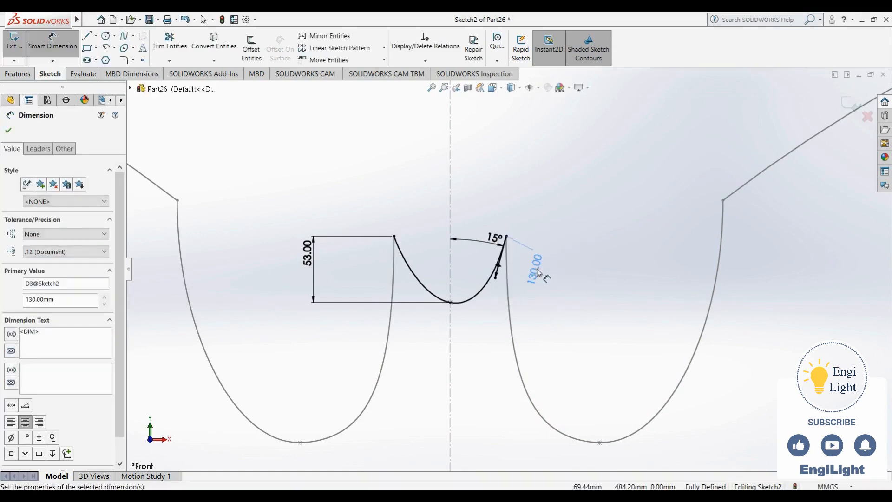
Step: Dimension the angle between the tangent handle at the central spline's left end and the centerline as 15°
left_click(74, 55)
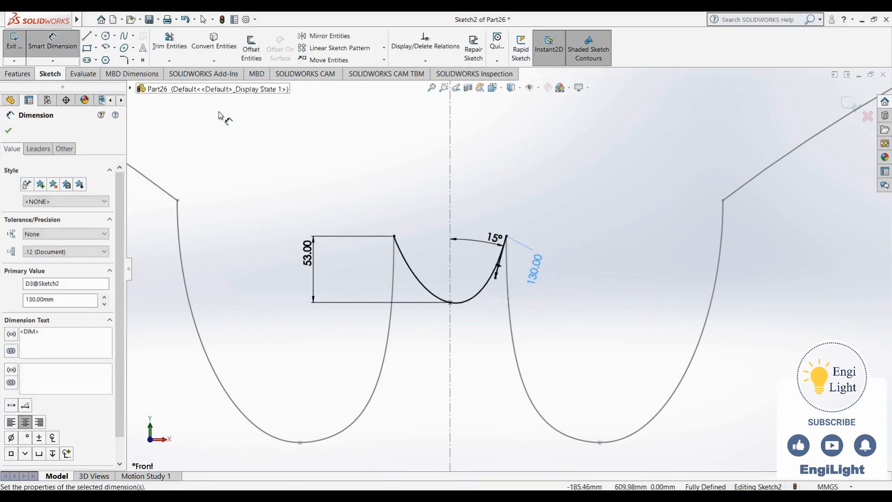
left_click(394, 237)
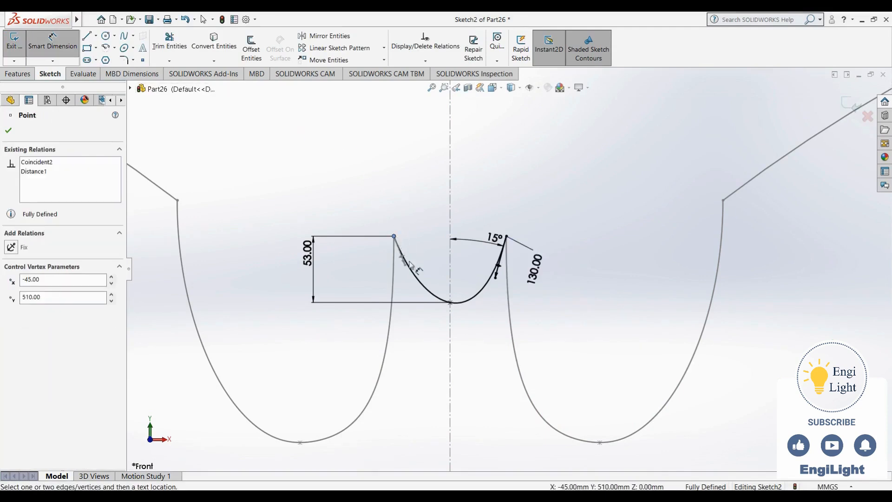
left_click(402, 256)
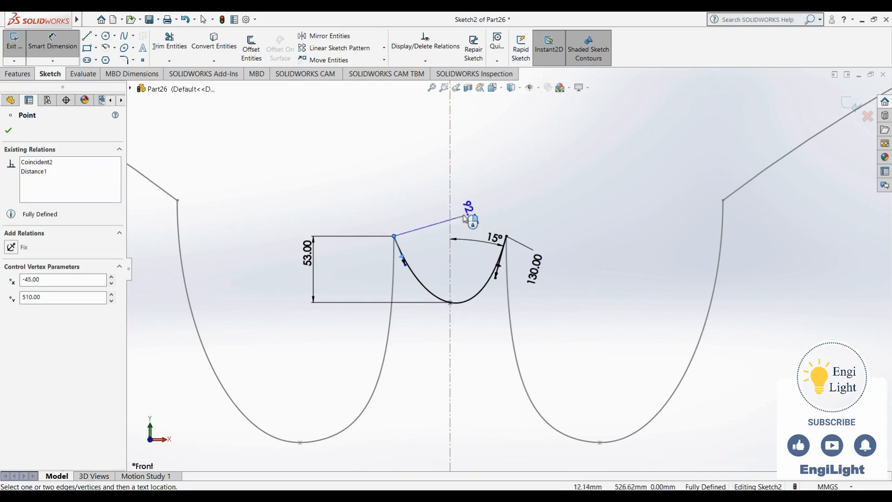
left_click(420, 188)
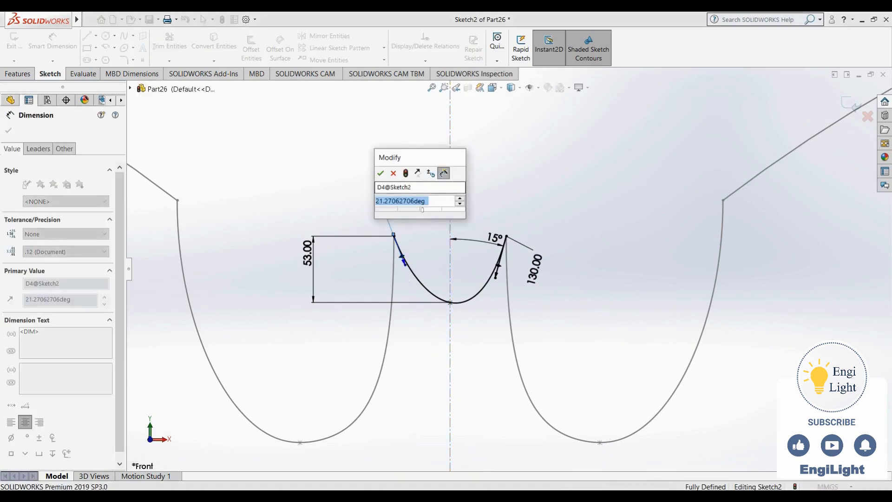
type("15")
key("Return")
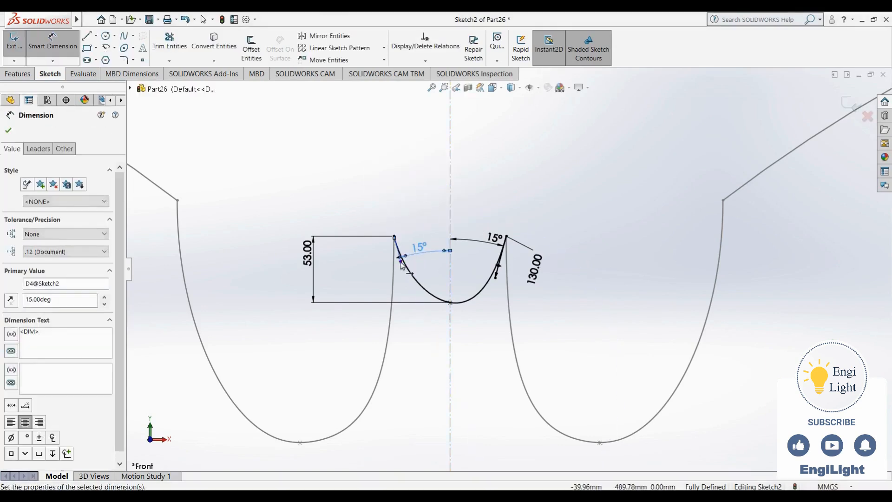
Step: Dimension the tangent handle at the central spline's left end as 130 mm
left_click(403, 265)
left_click(339, 191)
type("130")
key("Return")
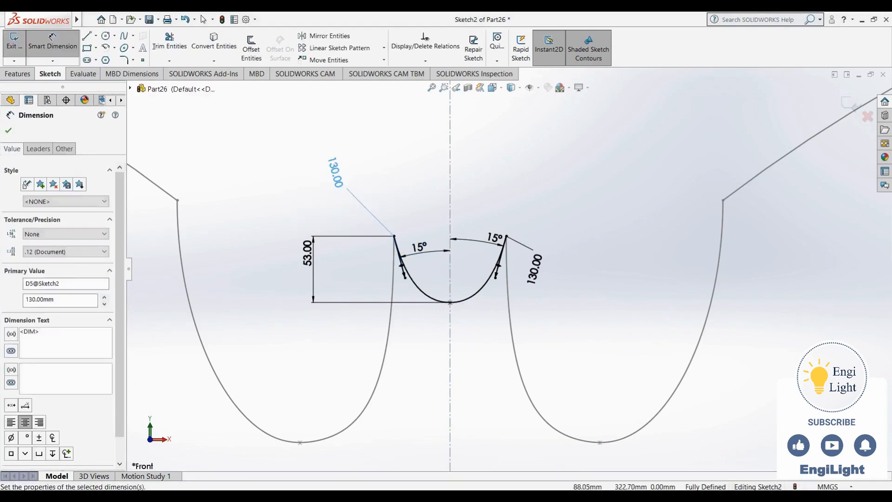
Step: Consult reference drawing 21.jpg and lengthen the right-hand tangent handle at the central spline's lowest point in SOLIDWORKS to about 80 mm
key("alt+Tab")
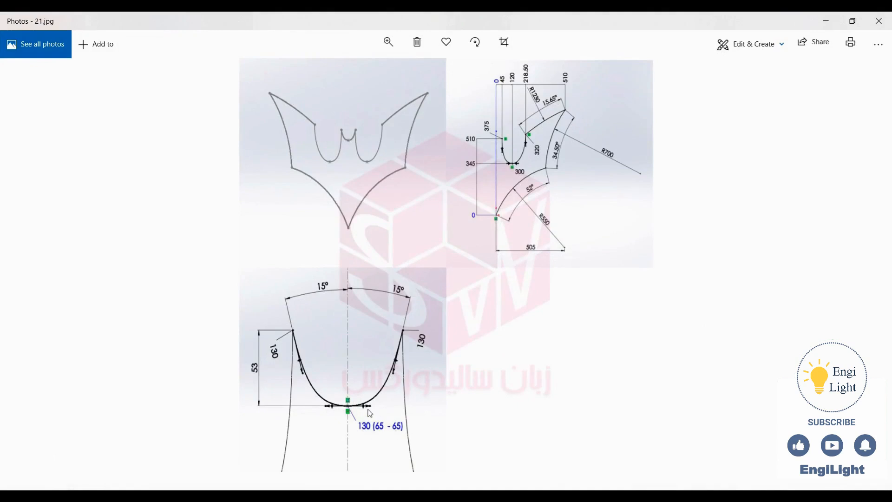
left_click(551, 490)
key("Escape")
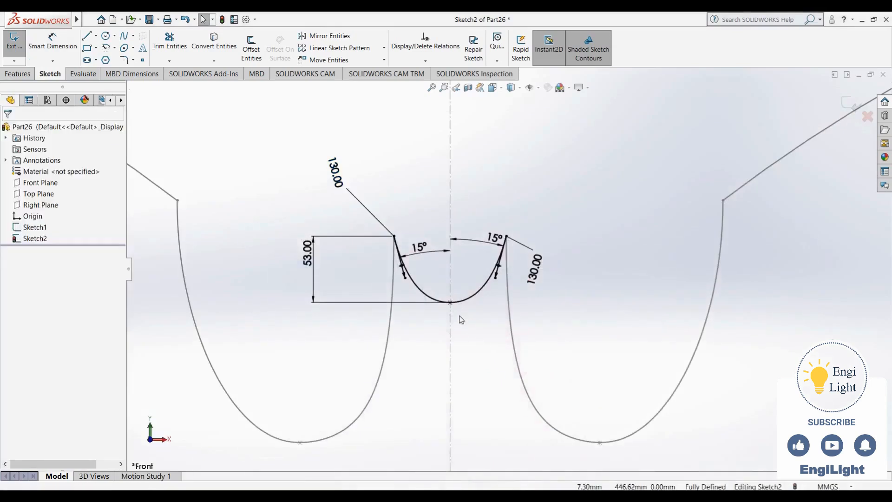
left_click(449, 303)
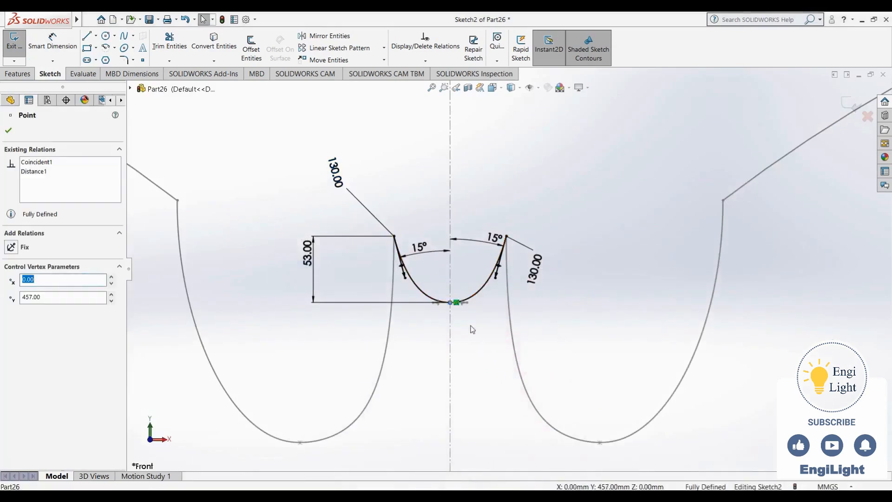
left_click_drag(467, 302, 475, 303)
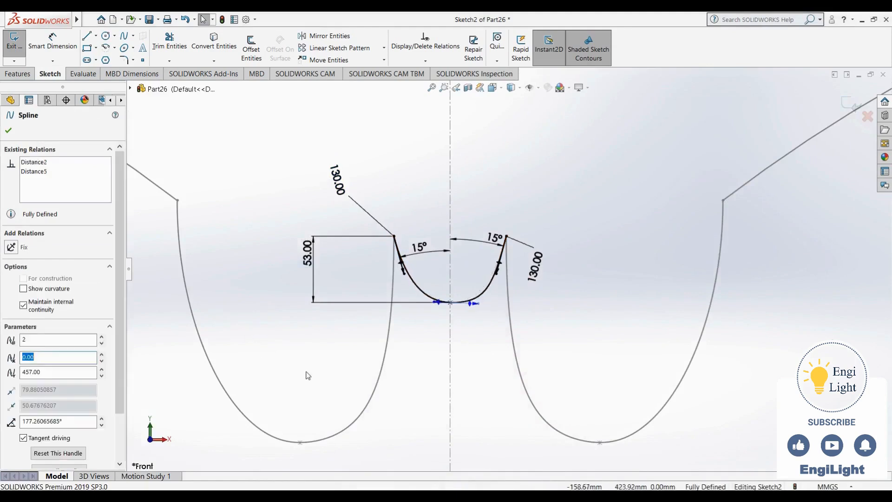
Step: Recheck reference drawing 21.jpg and even out the two tangent handles at the central spline's lowest point to about 66 and 65 mm
key("alt+Tab")
key("alt+Tab")
left_click(473, 303)
left_click_drag(474, 304, 428, 304)
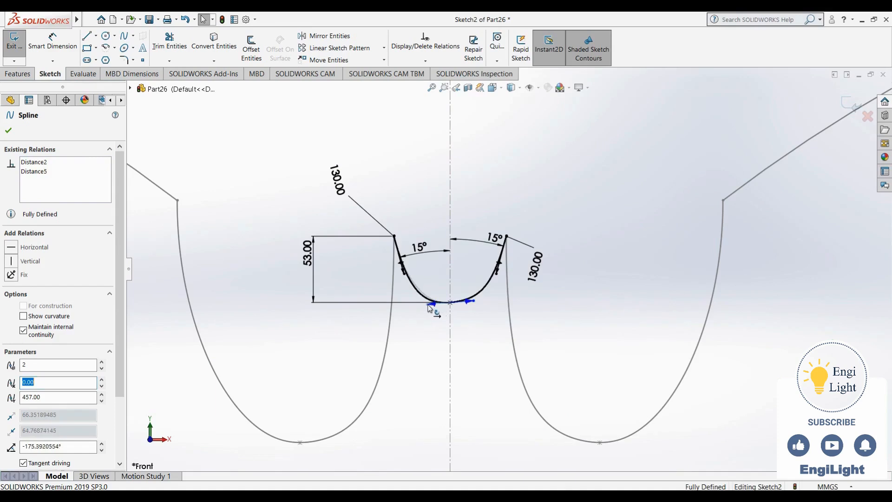
Step: Dimension the tangent handle at the central spline's lowest point as 130 mm
left_click(467, 338)
right_click_drag(479, 364, 484, 310)
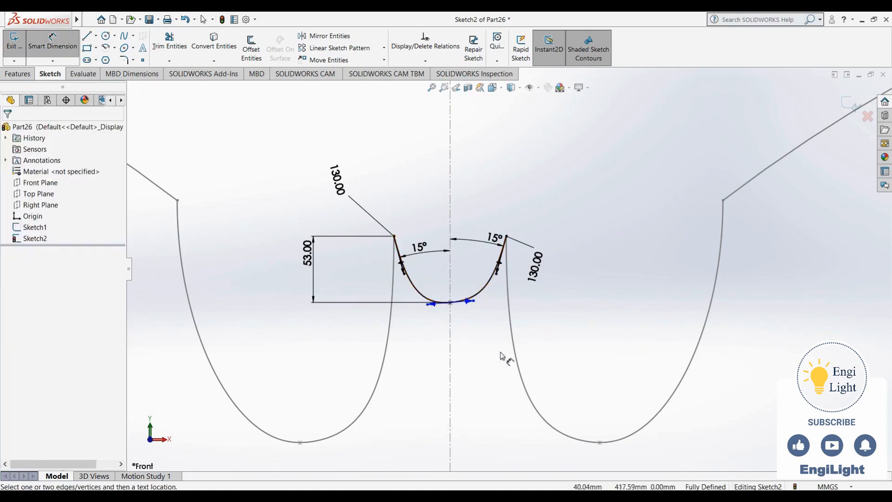
left_click(470, 302)
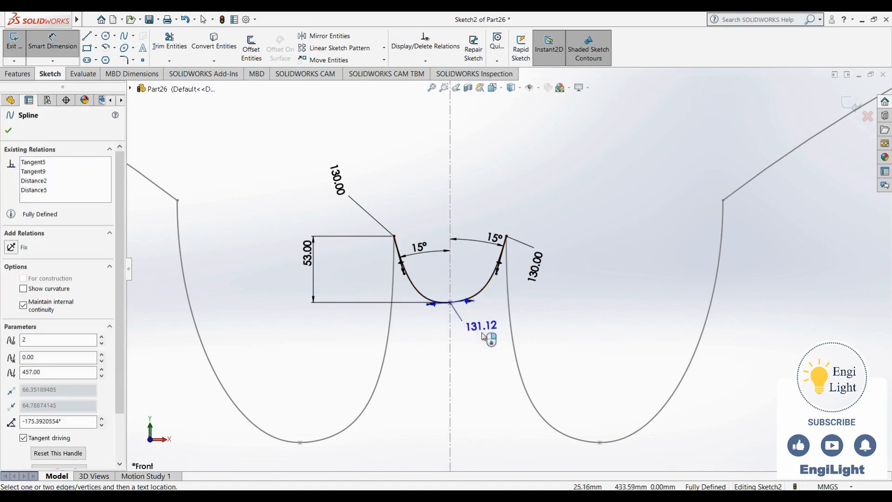
left_click(482, 336)
type("130")
key("Return")
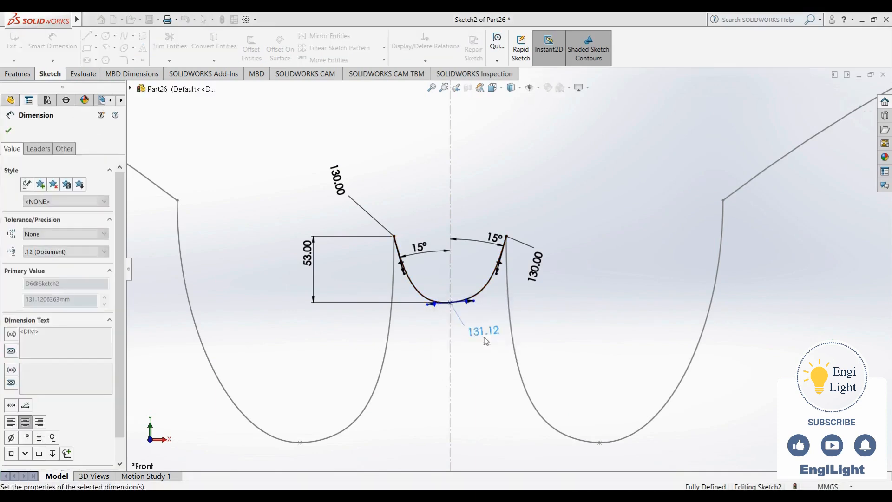
Step: Add a Horizontal relation to the tangent handle at the central spline's lowest point
left_click(468, 303)
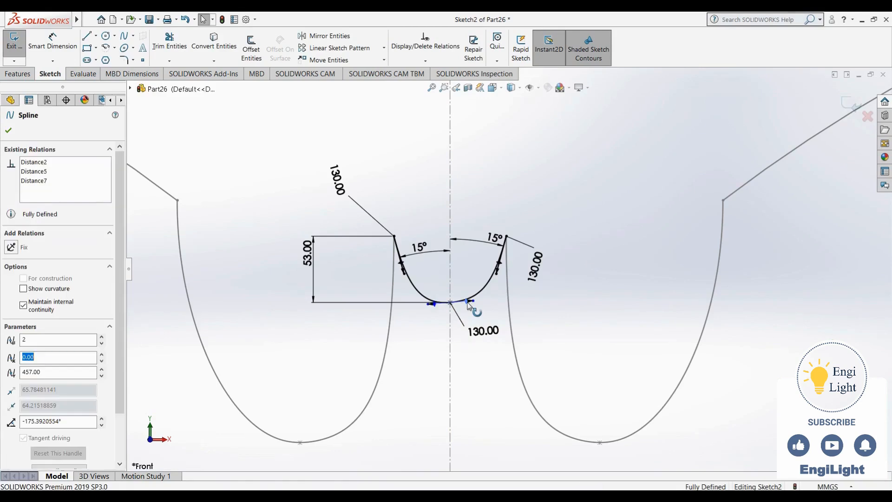
left_click(485, 308)
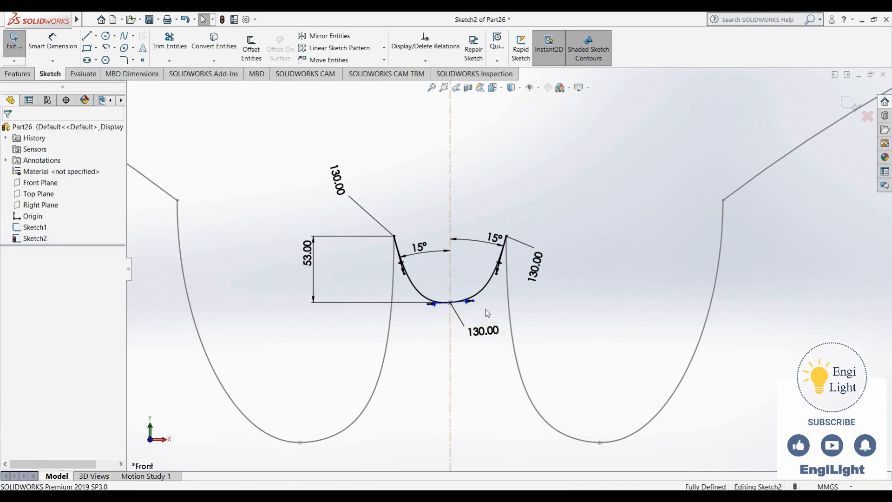
left_click(474, 304)
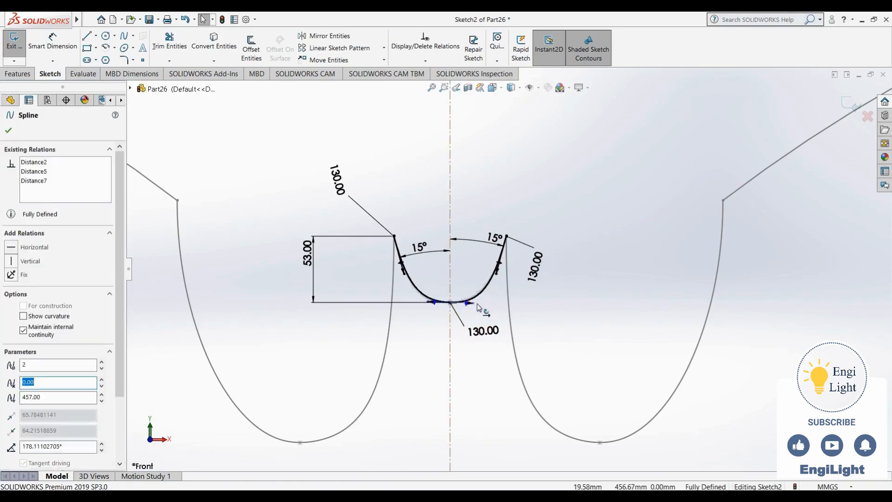
left_click(37, 252)
left_click(427, 346)
Step: Finish the central spline's sketch and clear the selection
scroll(428, 368, "up", 5)
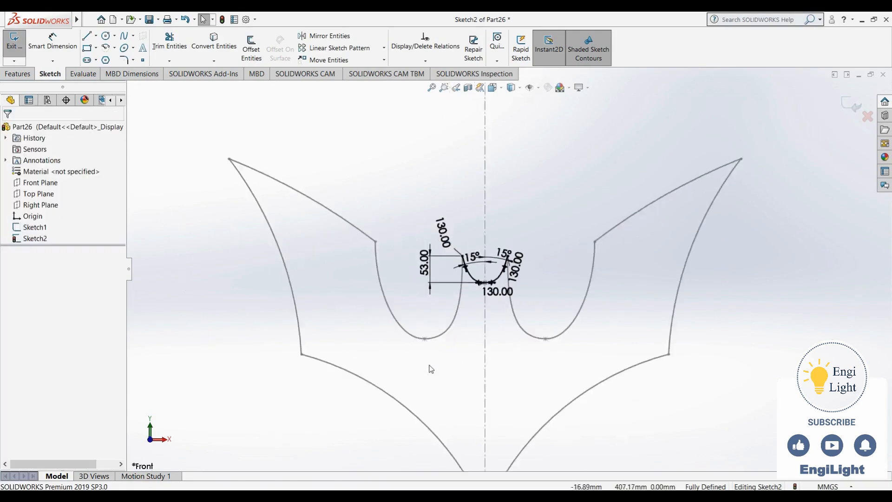
left_click(851, 104)
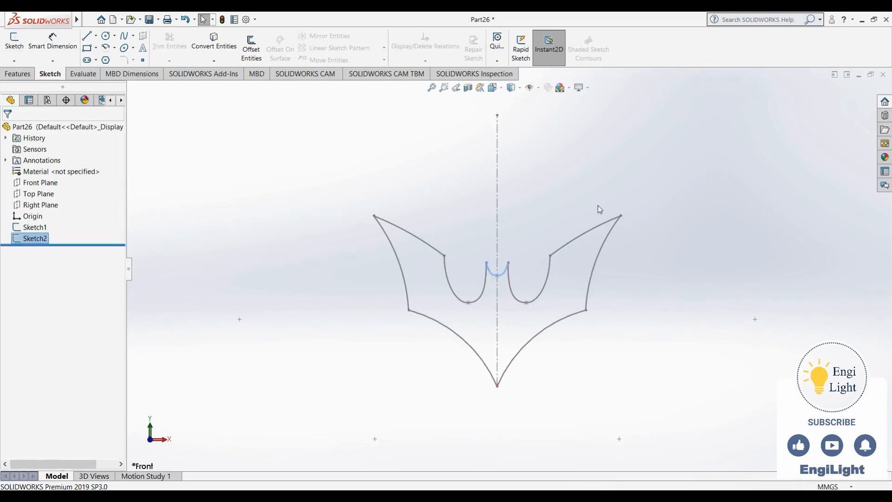
left_click(600, 183)
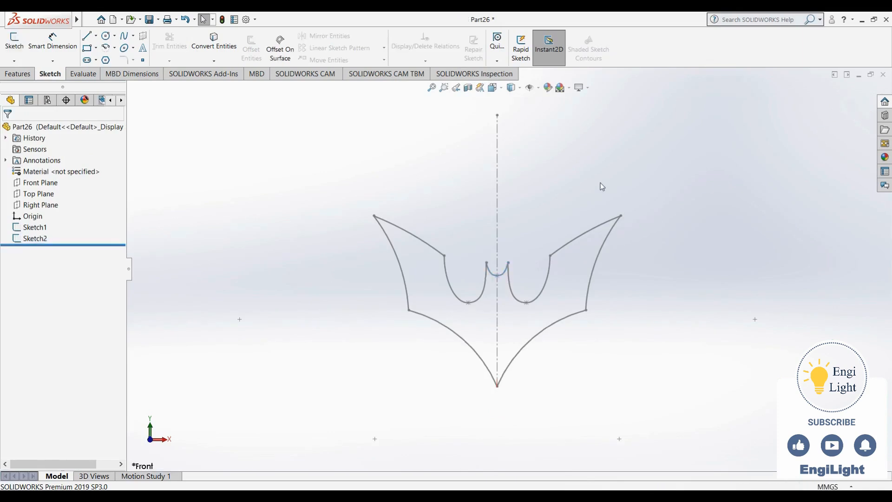